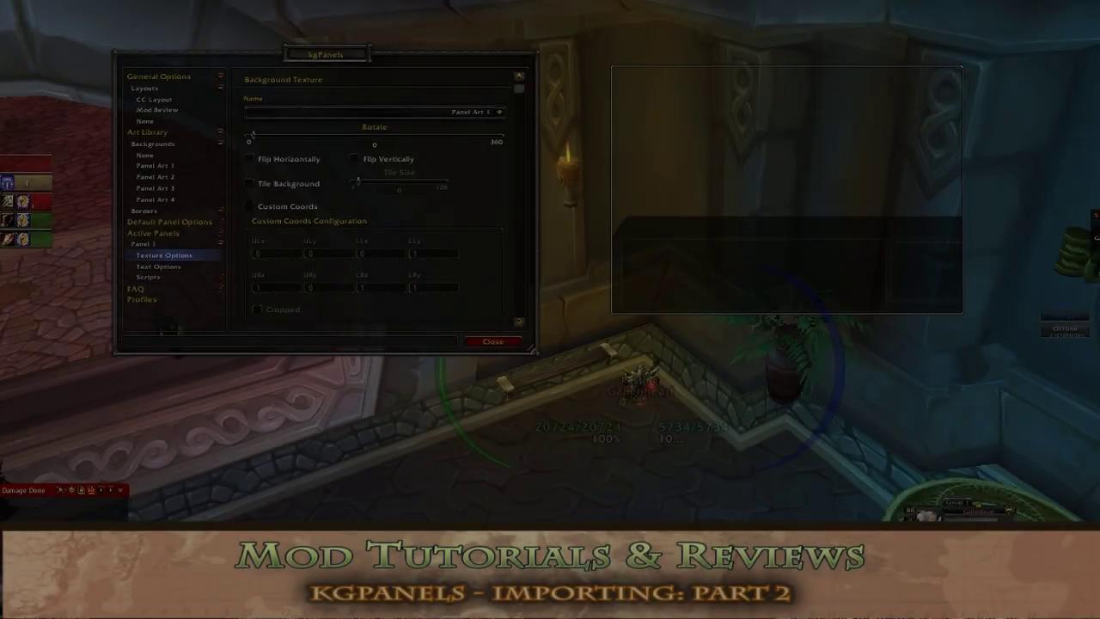
- Set the border texture of Panel 1 to None
scroll(382, 249, "down", 5)
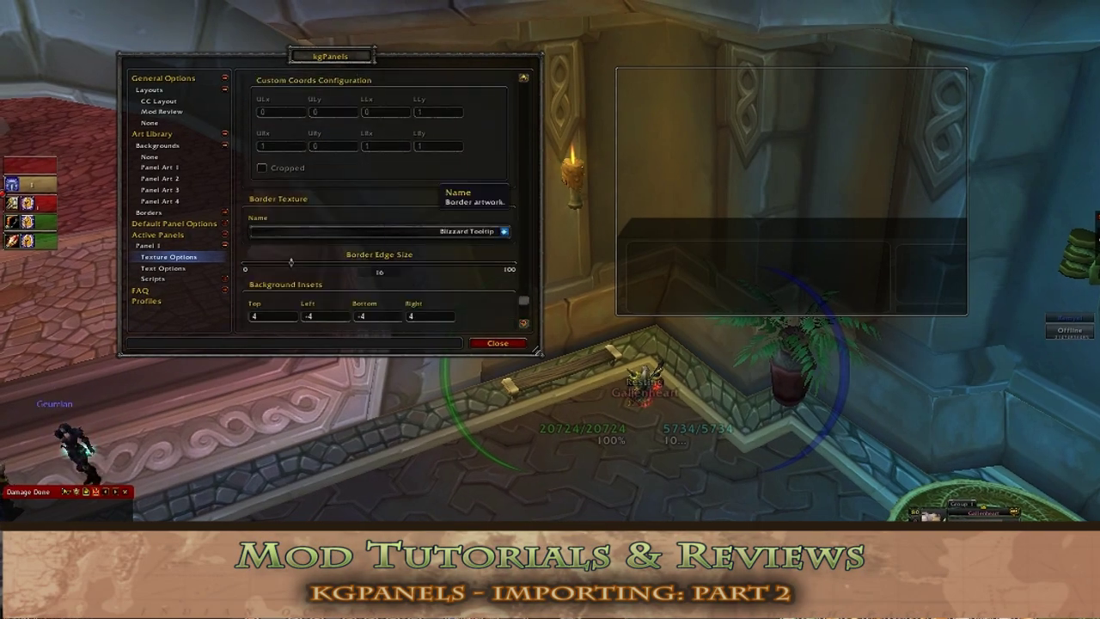
left_click(505, 231)
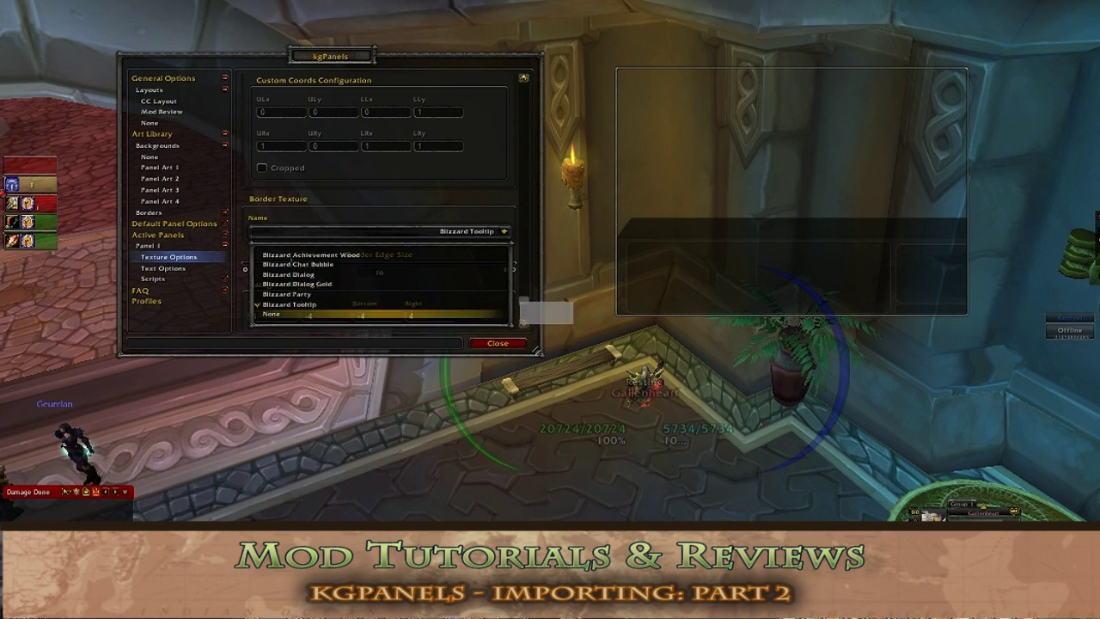
left_click(271, 313)
- Set the top, left, bottom and right background insets of Panel 1 to 0
scroll(271, 314, "down", 1)
left_click(257, 310)
type("0")
key("Return")
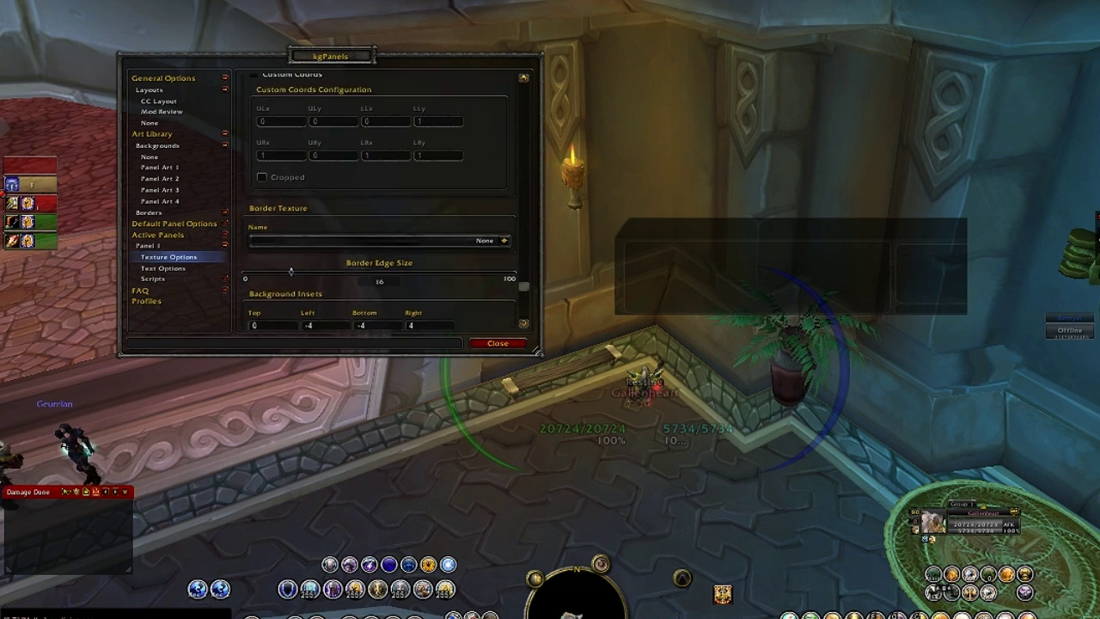
left_click(310, 325)
type("0")
key("Return")
left_click(366, 325)
type("0")
key("Return")
left_click(421, 325)
type("0")
key("Return")
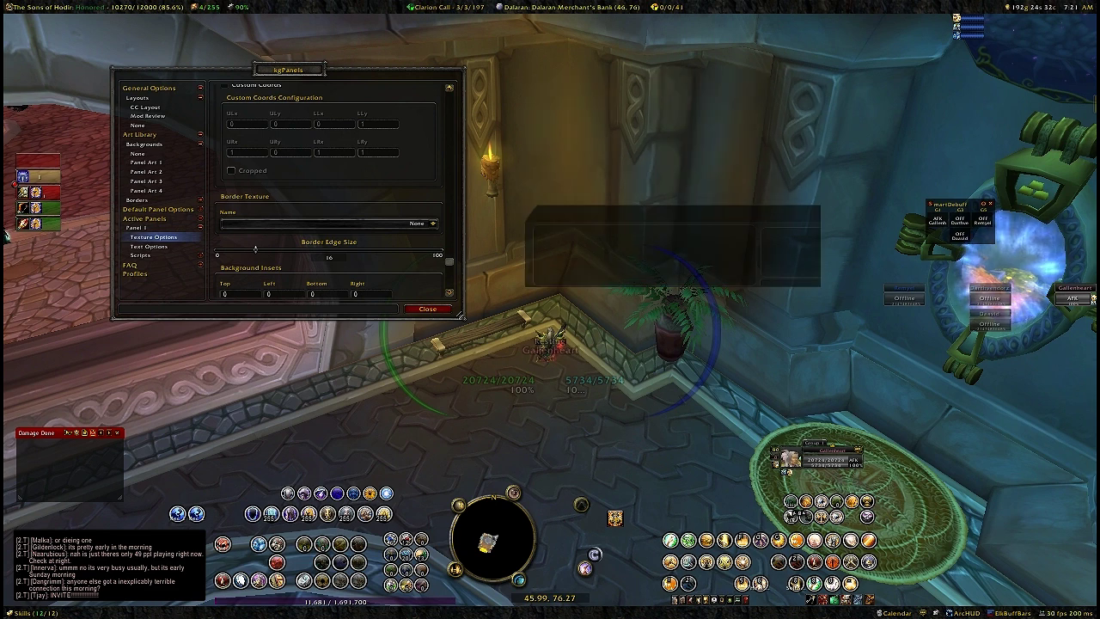
- Set the background color style of Panel 1 to None in its color and opacity settings
left_click(137, 227)
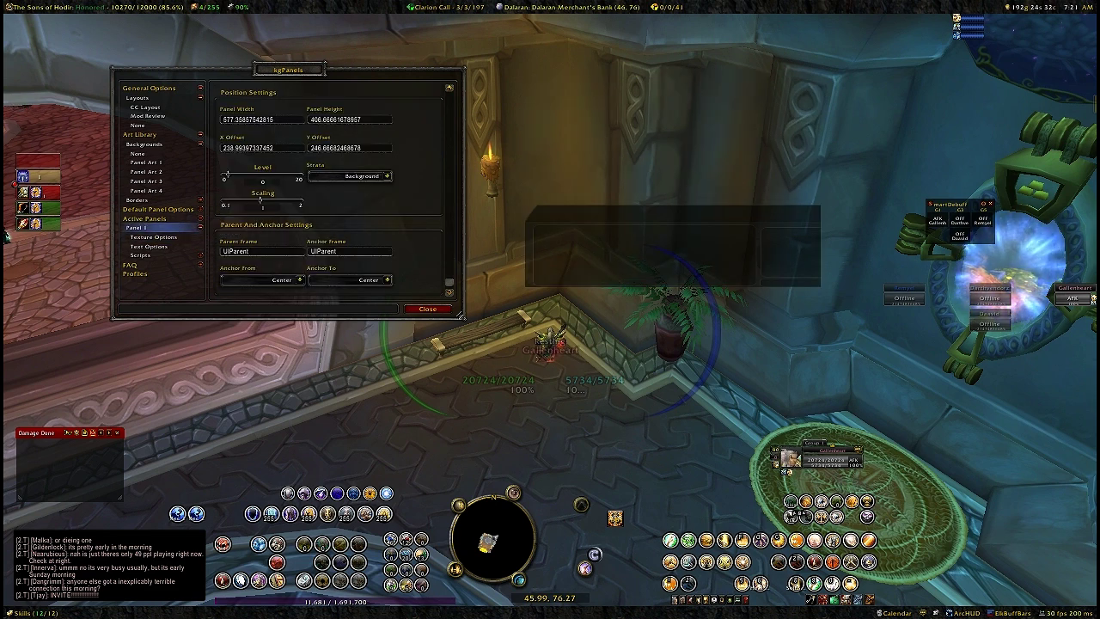
scroll(448, 166, "up", 5)
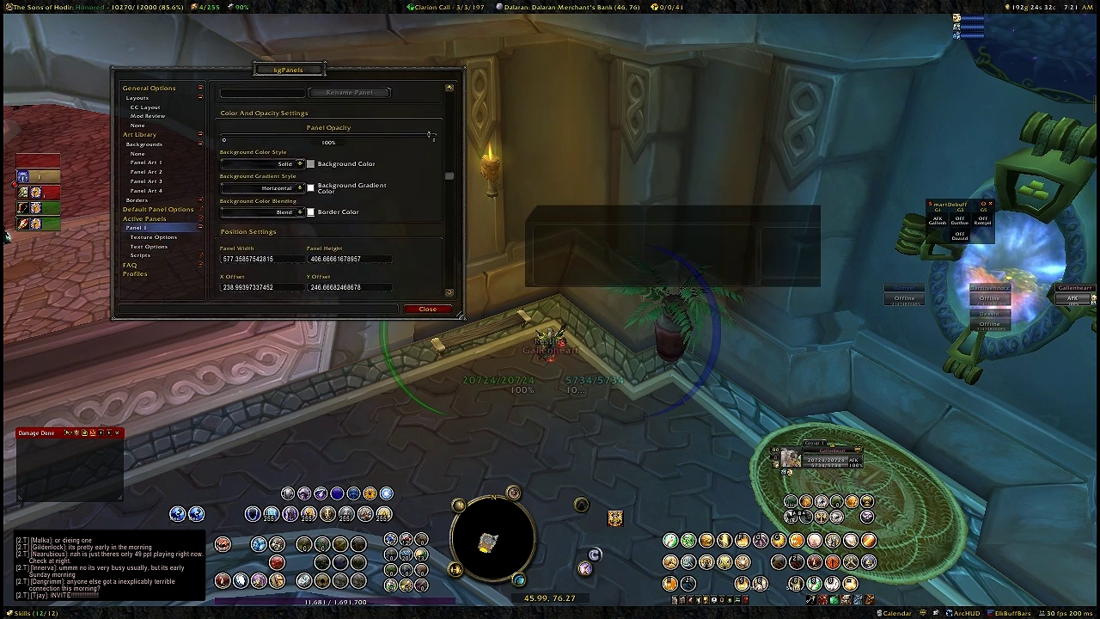
scroll(448, 166, "up", 3)
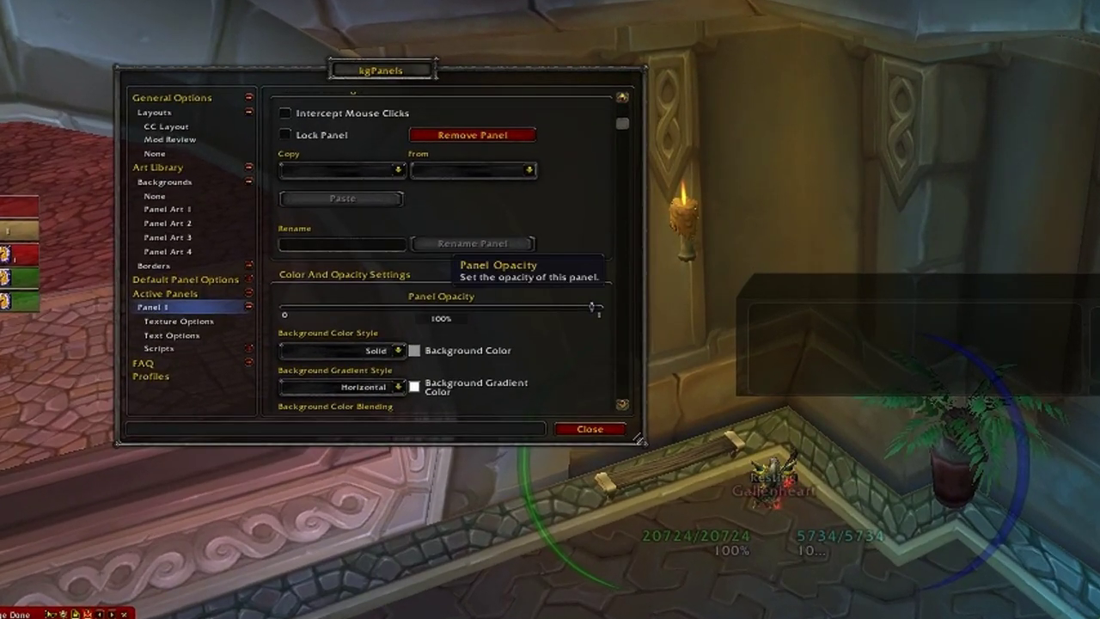
mouse_move(591, 307)
left_mouse_down()
mouse_move(474, 306)
mouse_move(591, 307)
left_mouse_up()
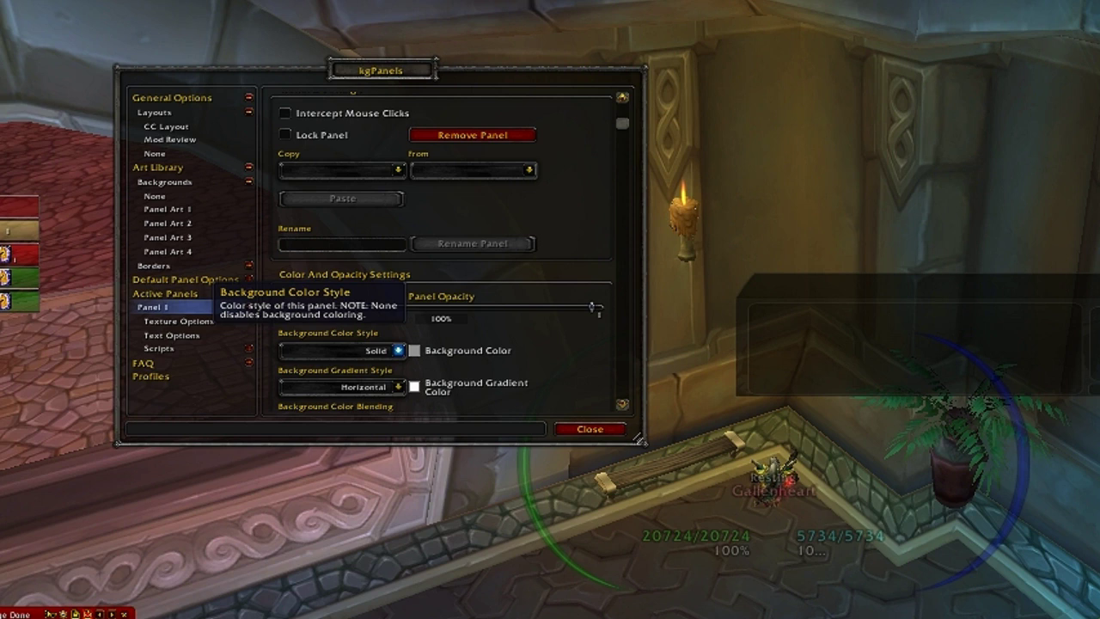
left_click(398, 351)
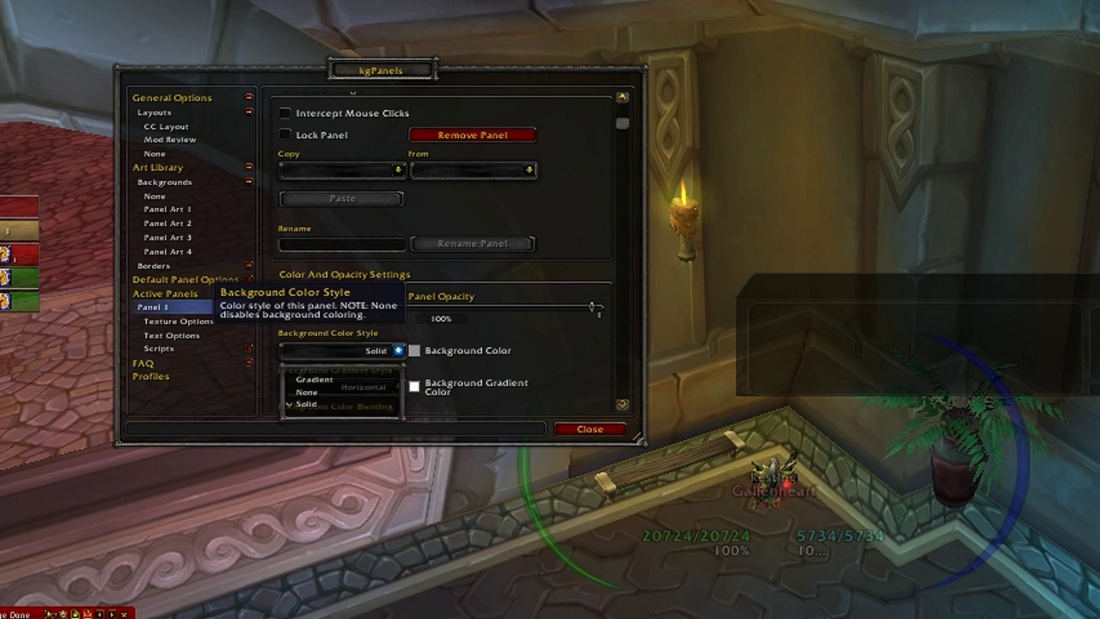
left_click(339, 392)
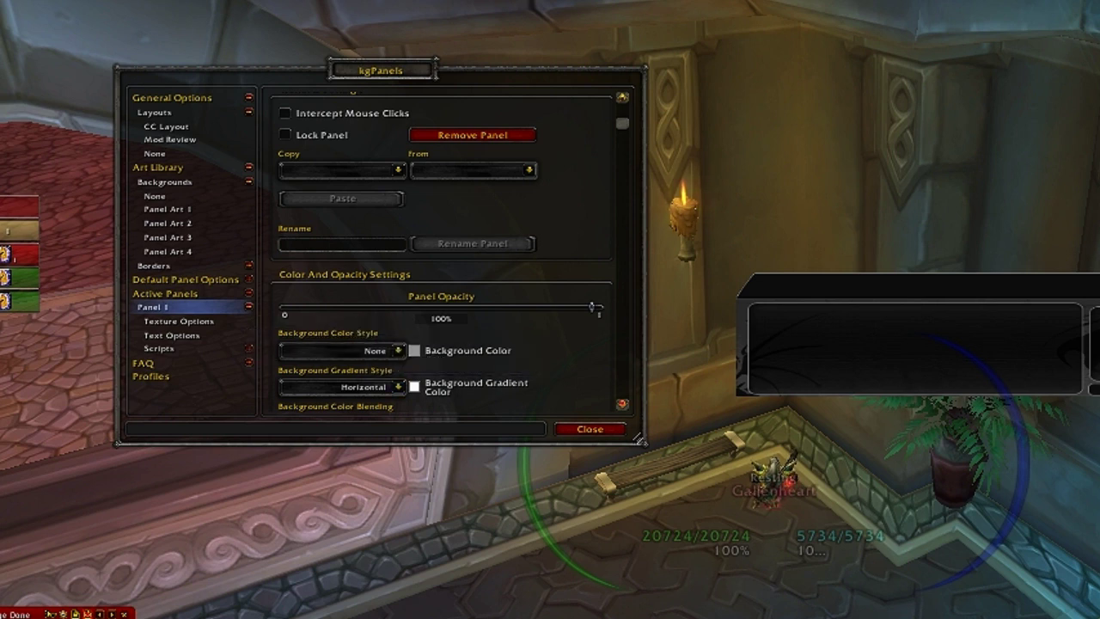
- Set Panel 1's Anchor From option to Bottom Left and move the panel into the lower-left corner of the game screen
left_click(622, 404)
scroll(440, 249, "down", 2)
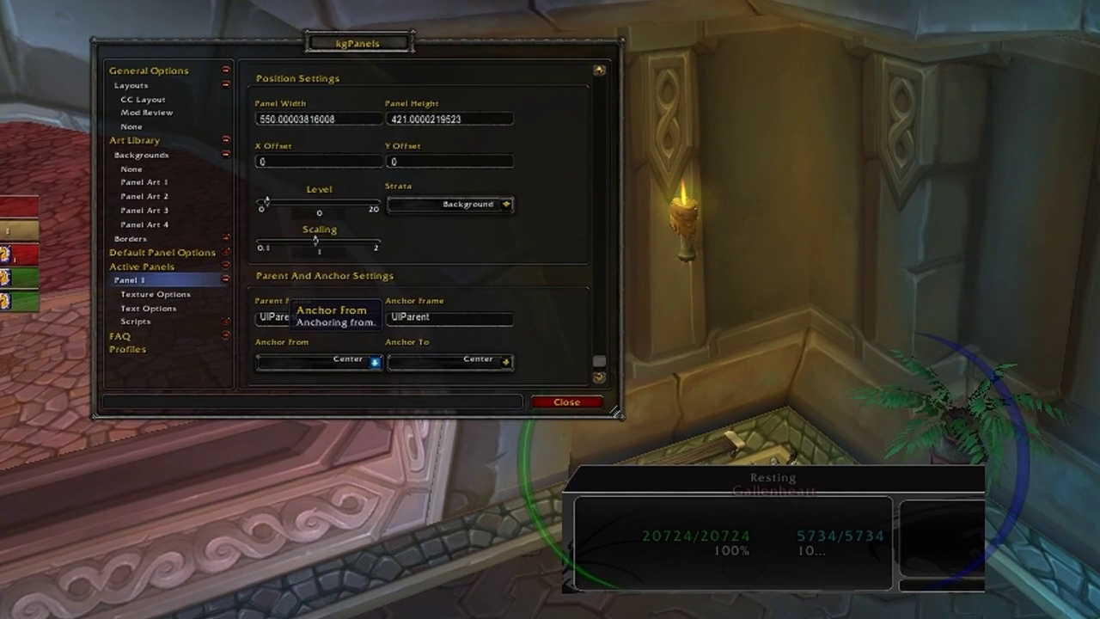
left_click(375, 362)
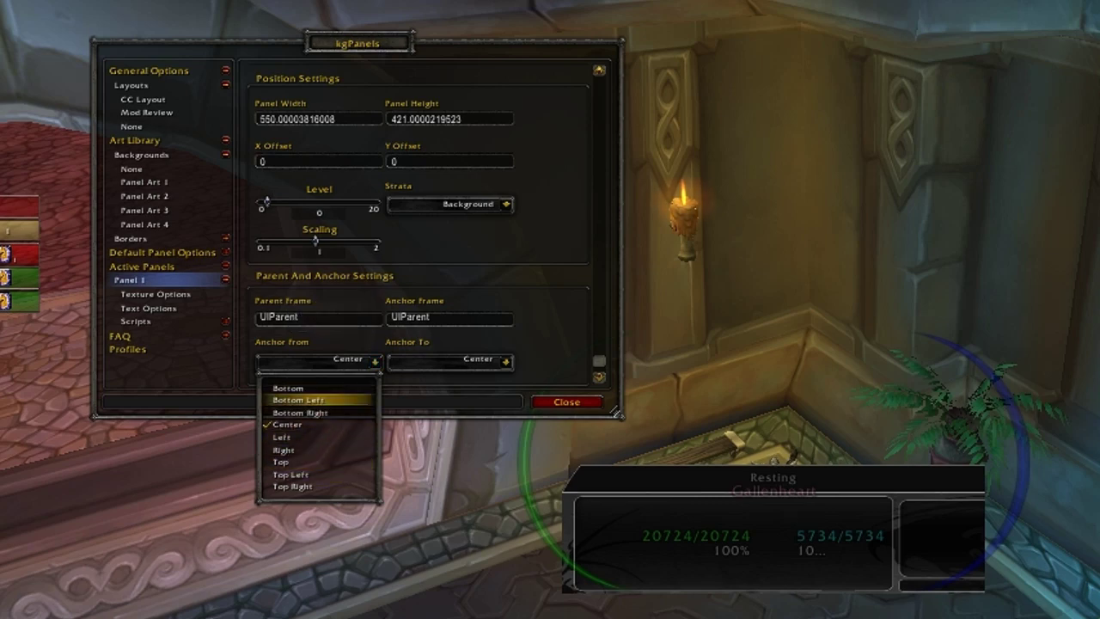
left_click(298, 399)
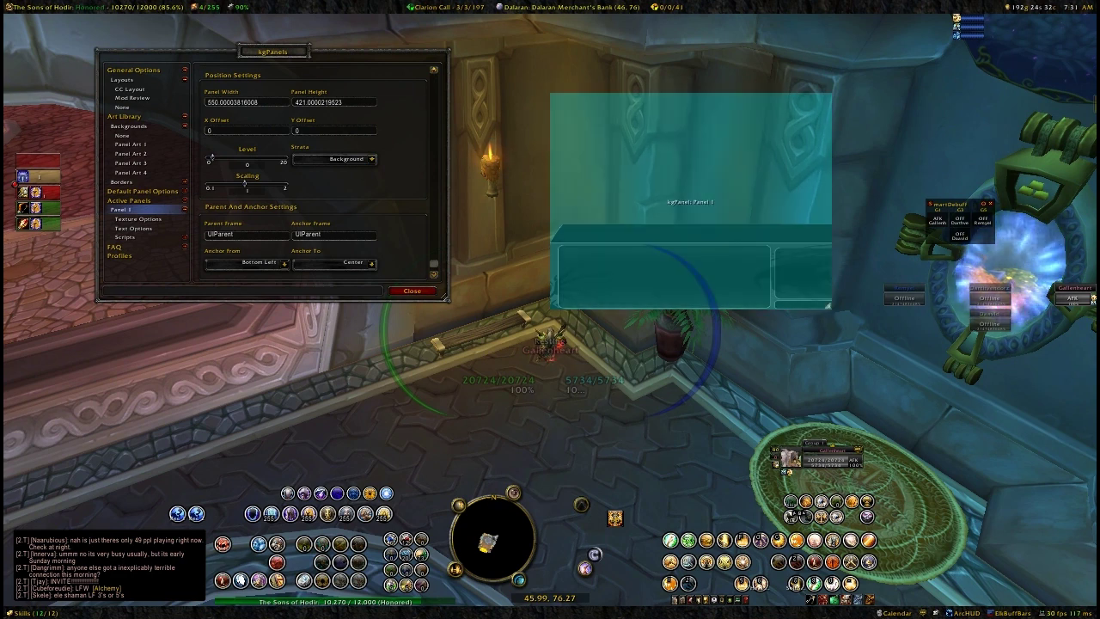
left_click_drag(690, 201, 141, 497)
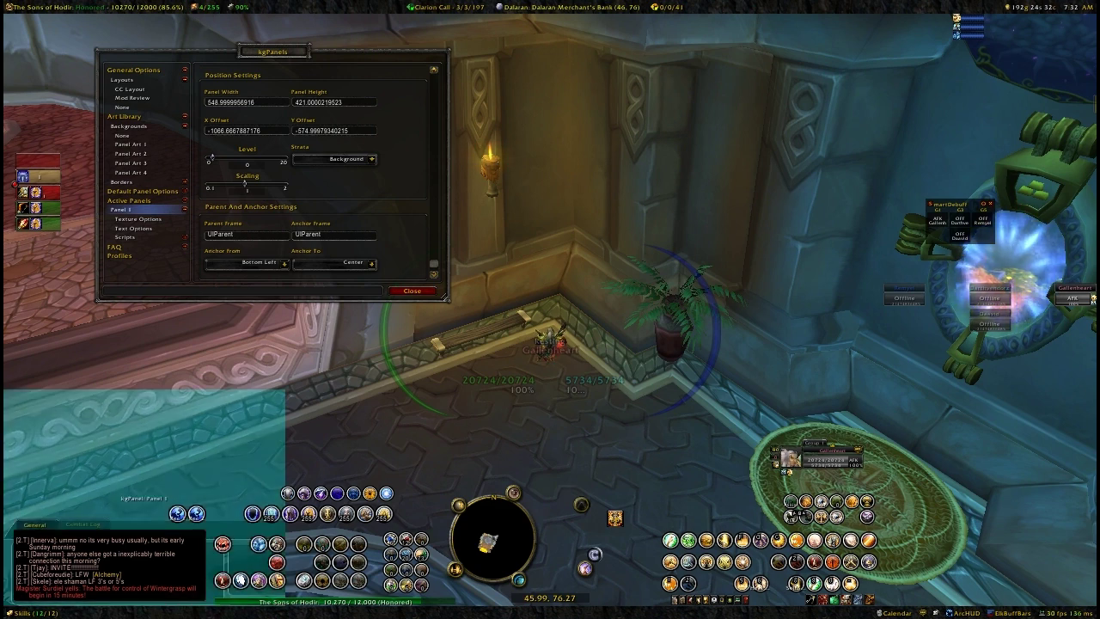
- Try the High strata on Panel 1 and set it back to Background
left_click(371, 158)
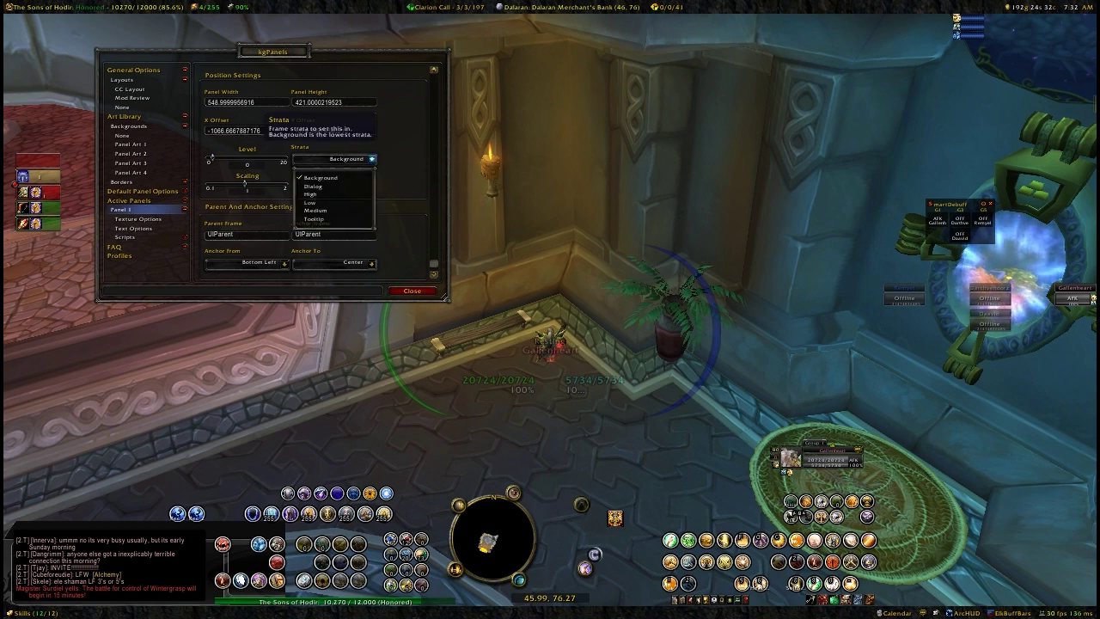
left_click(318, 193)
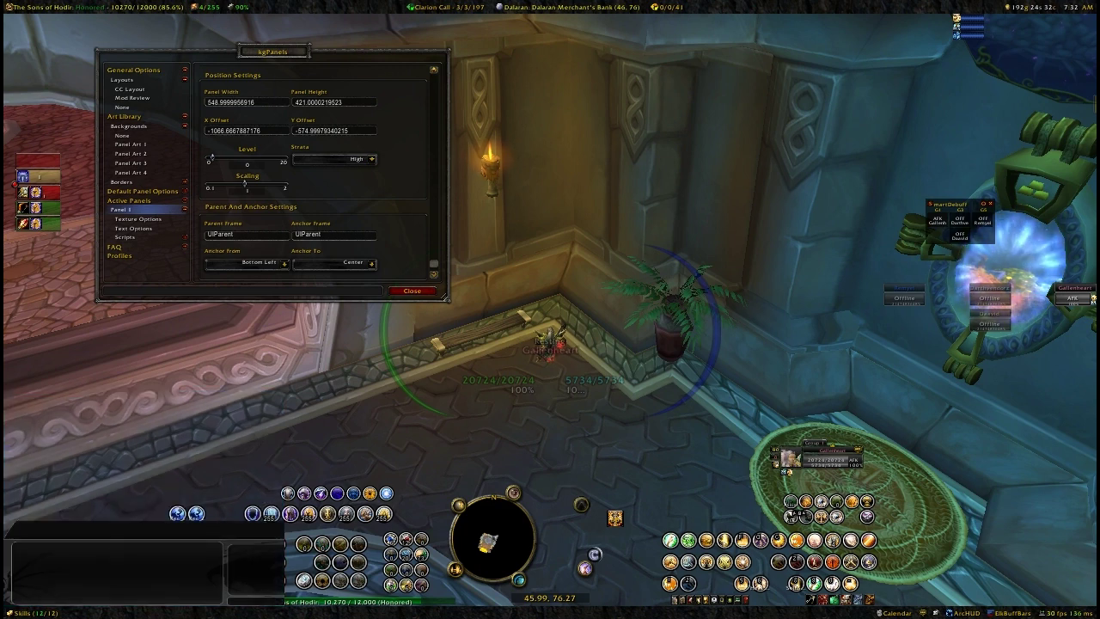
left_click(372, 159)
left_click(331, 177)
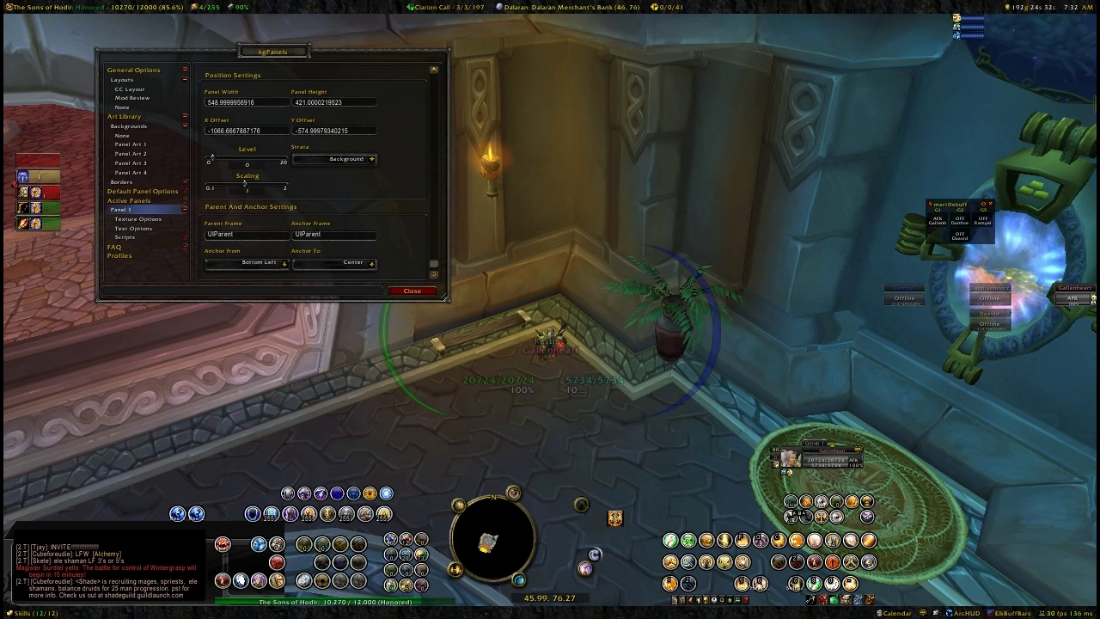
- Reduce the width of Panel 1, trying 520 before settling on 510
left_click(255, 102)
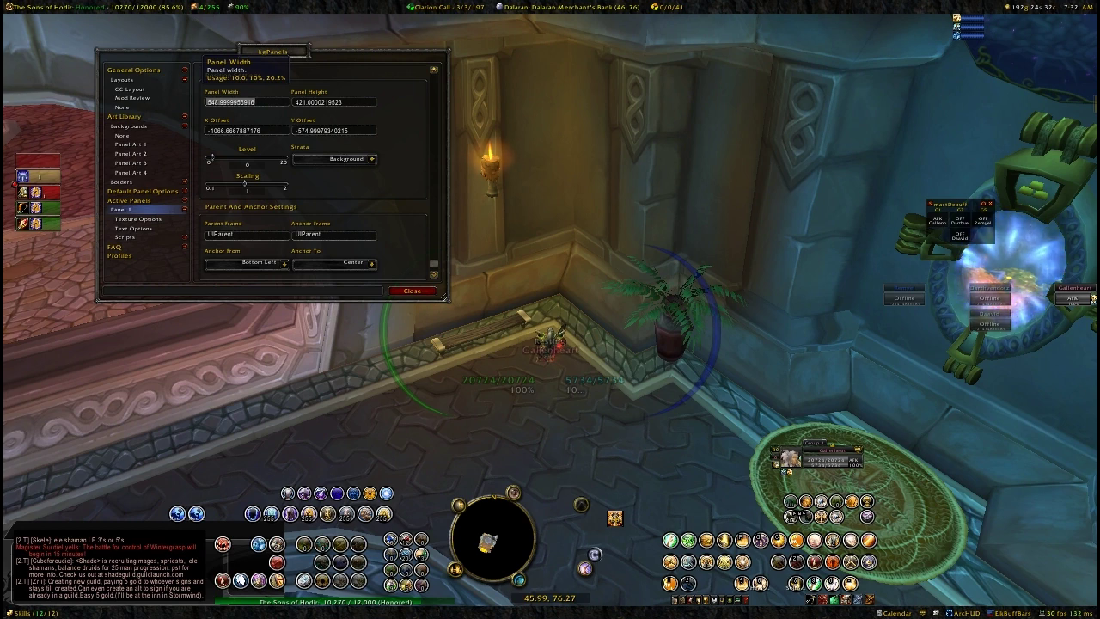
type("520")
key("Return")
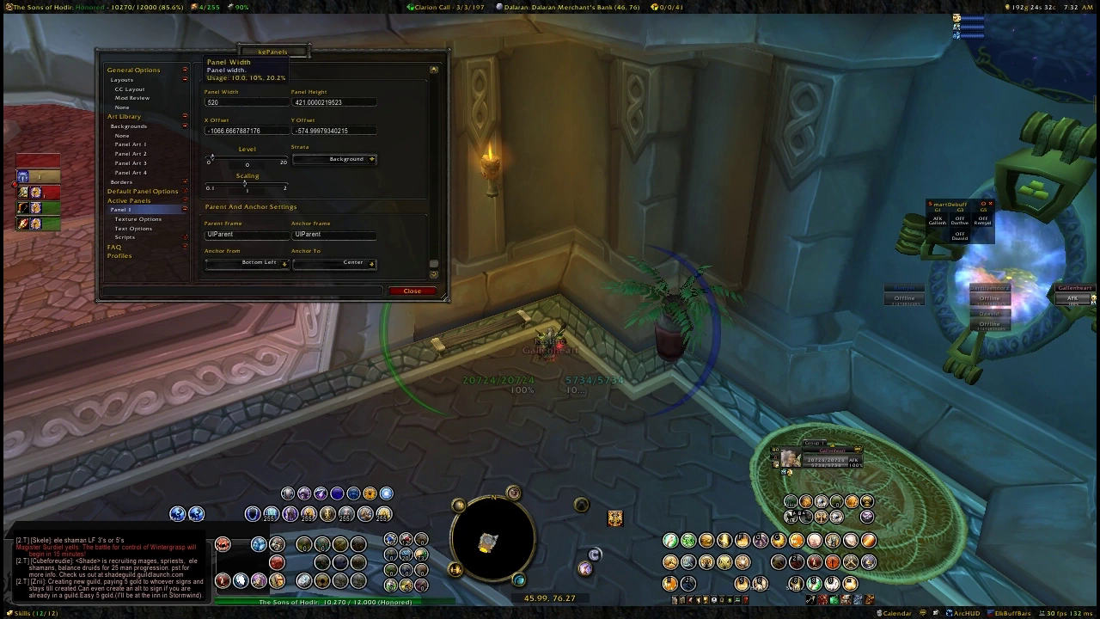
left_click(246, 102)
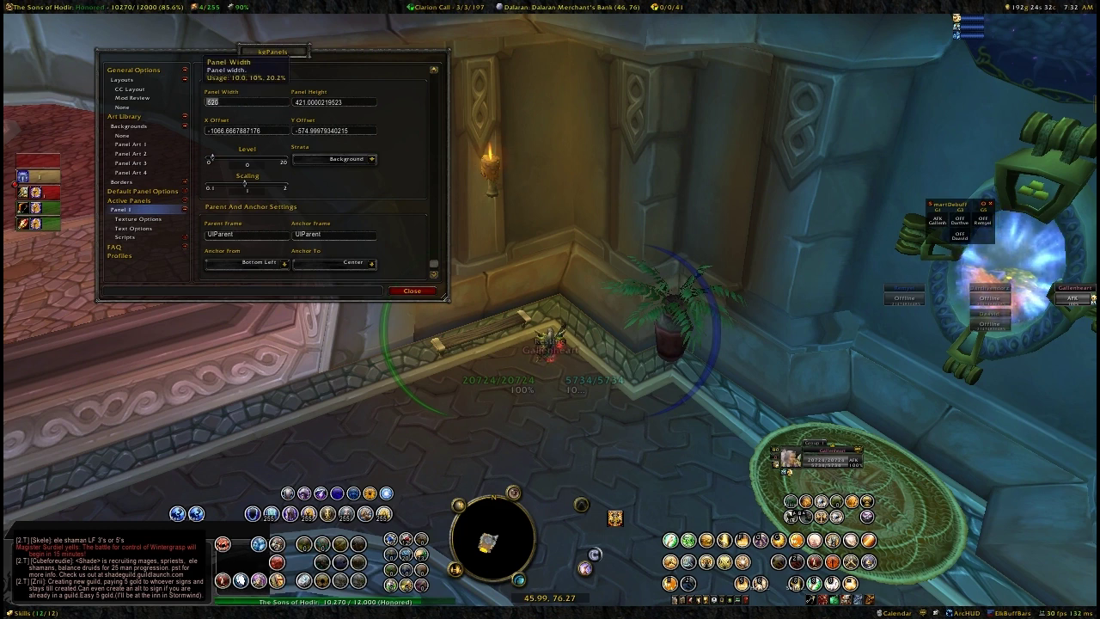
type("510")
key("Return")
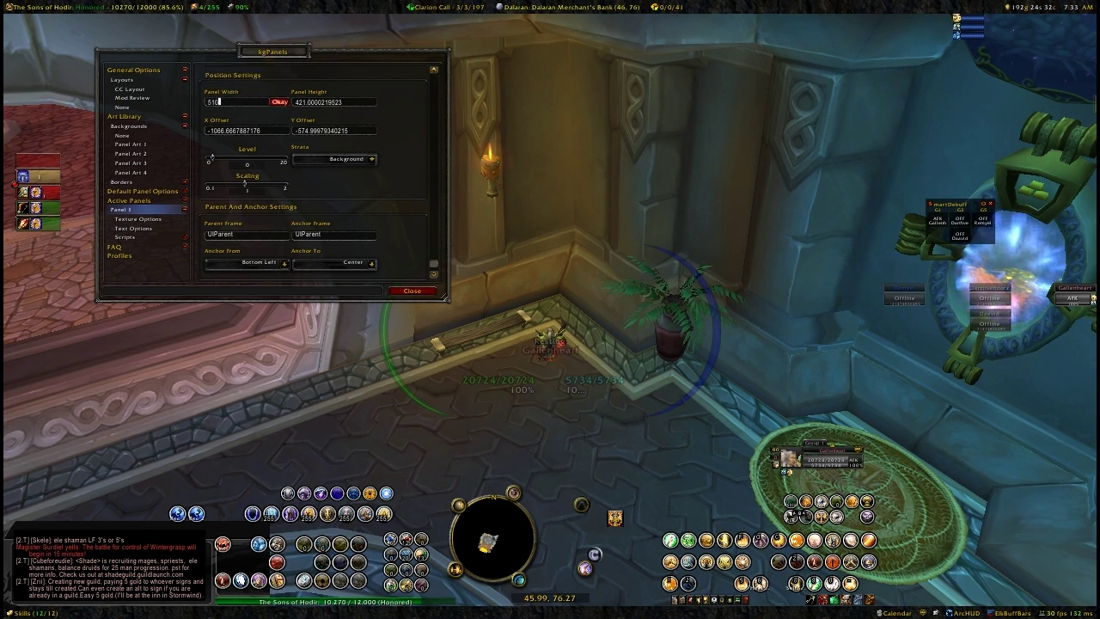
- Adjust the height of Panel 1 around the chat and action bars, trying 450, 500, 520 and 515 before settling on 510
left_click(333, 103)
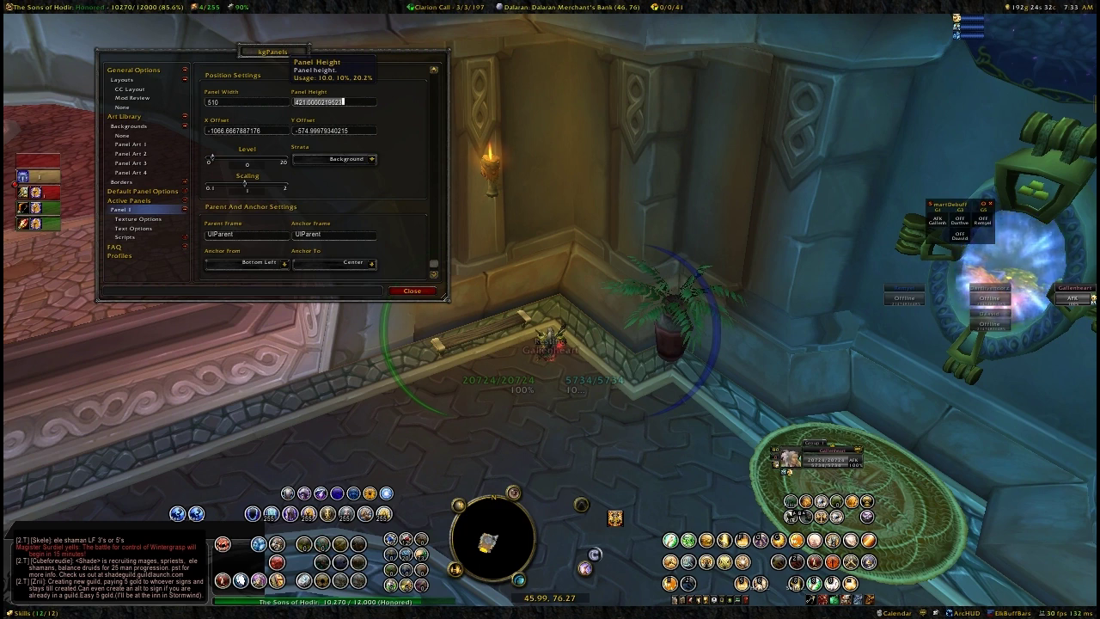
type("450")
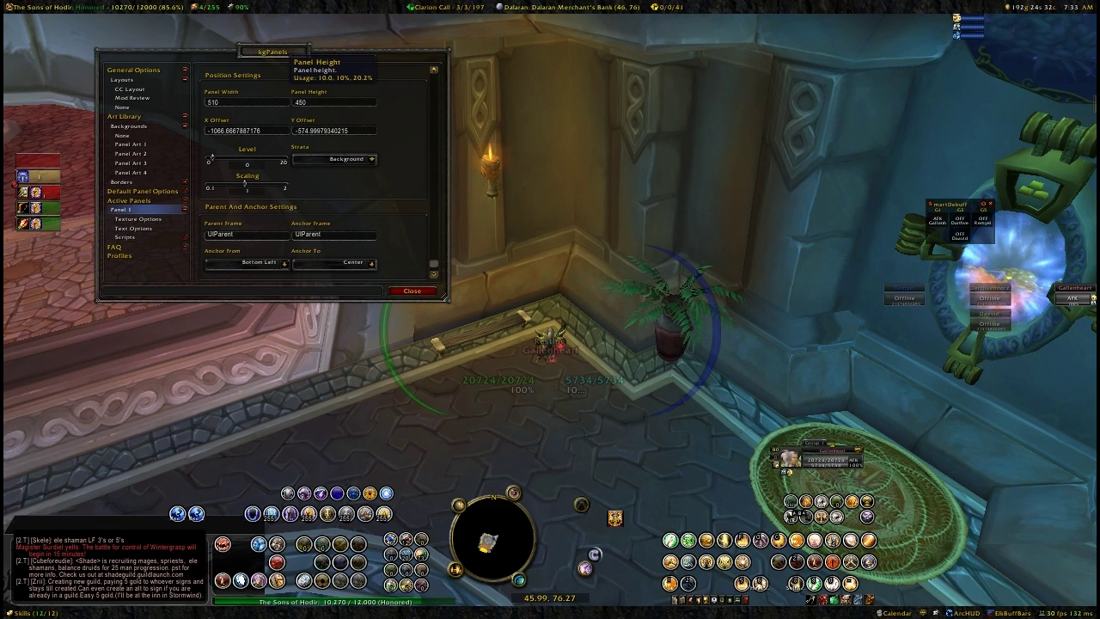
left_click(333, 102)
type("500")
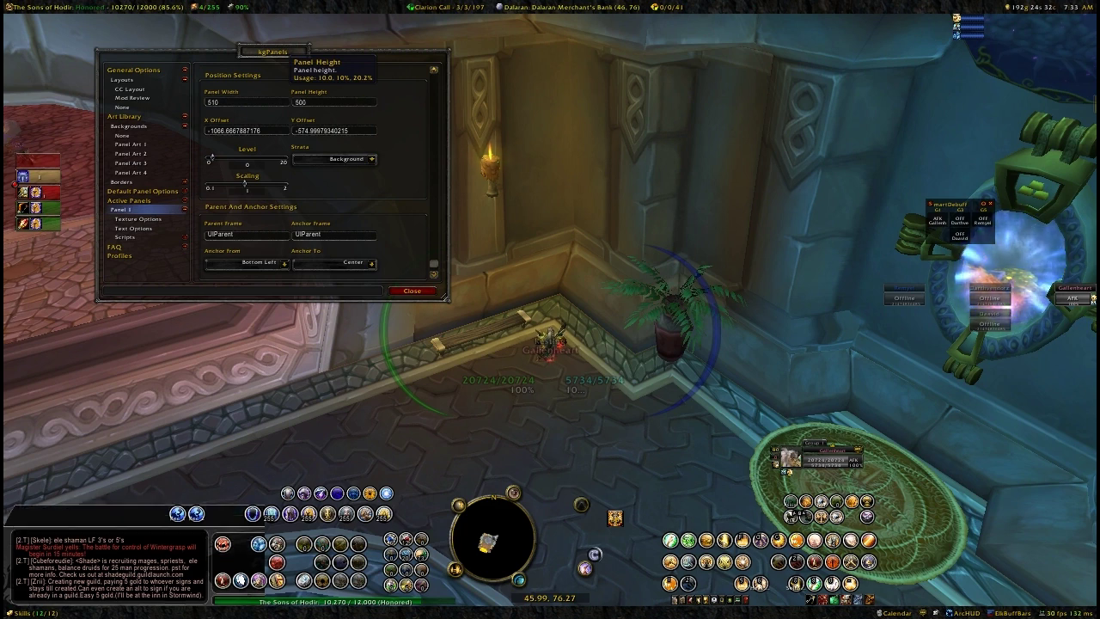
key("Return")
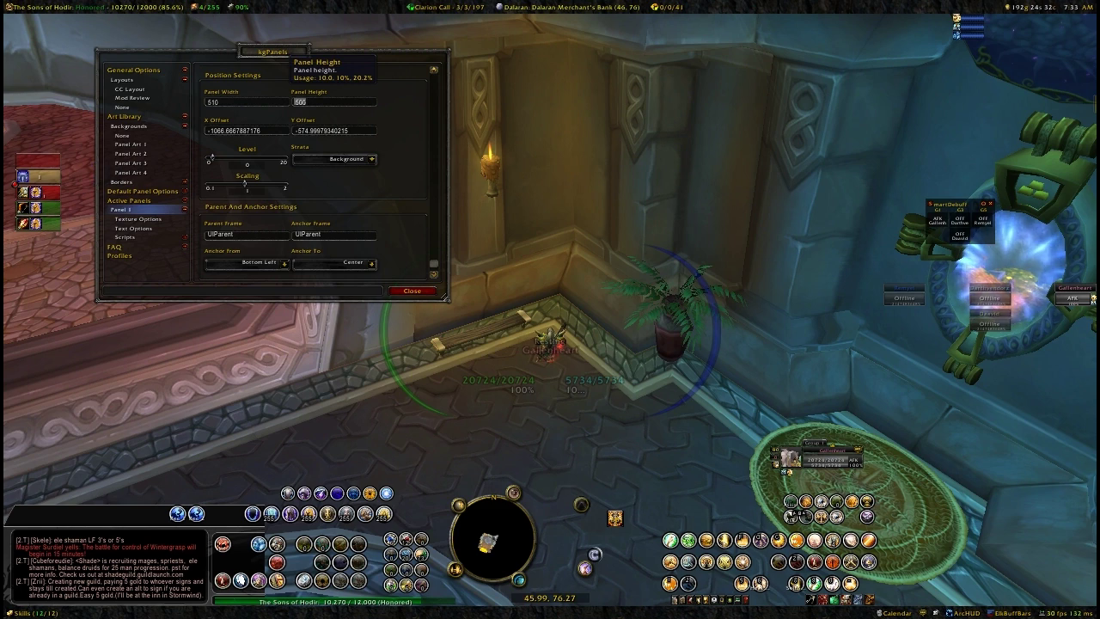
type("520")
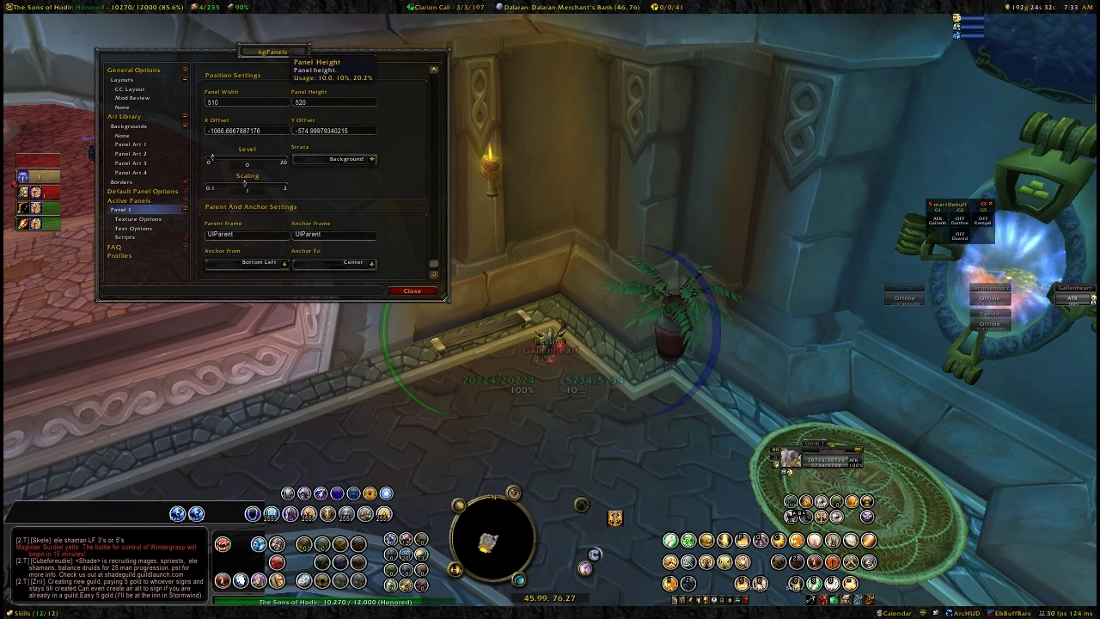
left_click(306, 102)
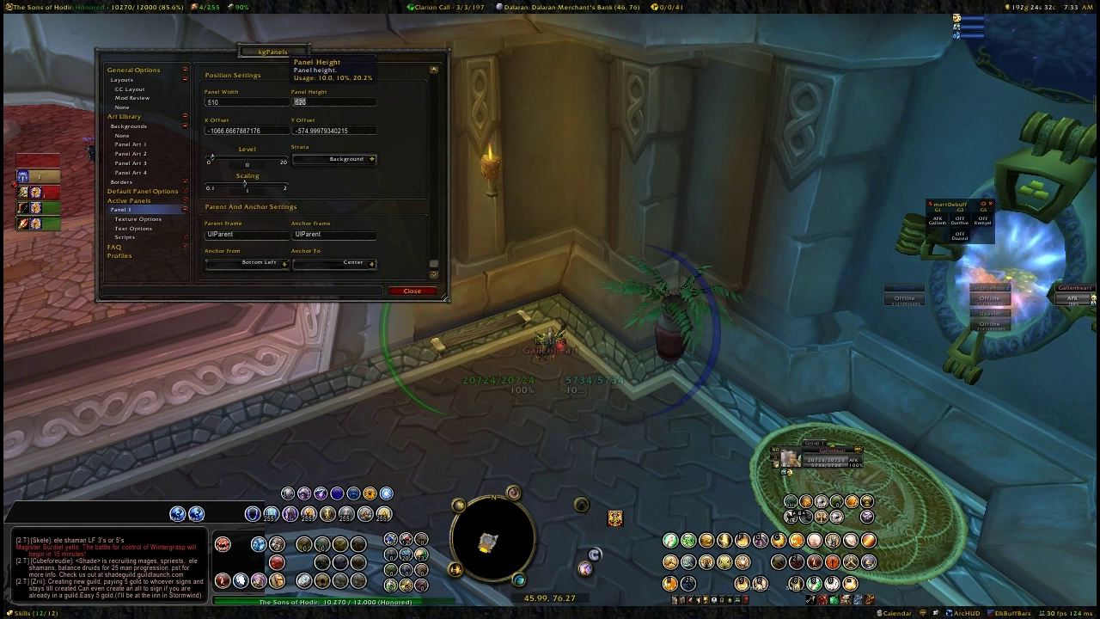
type("515")
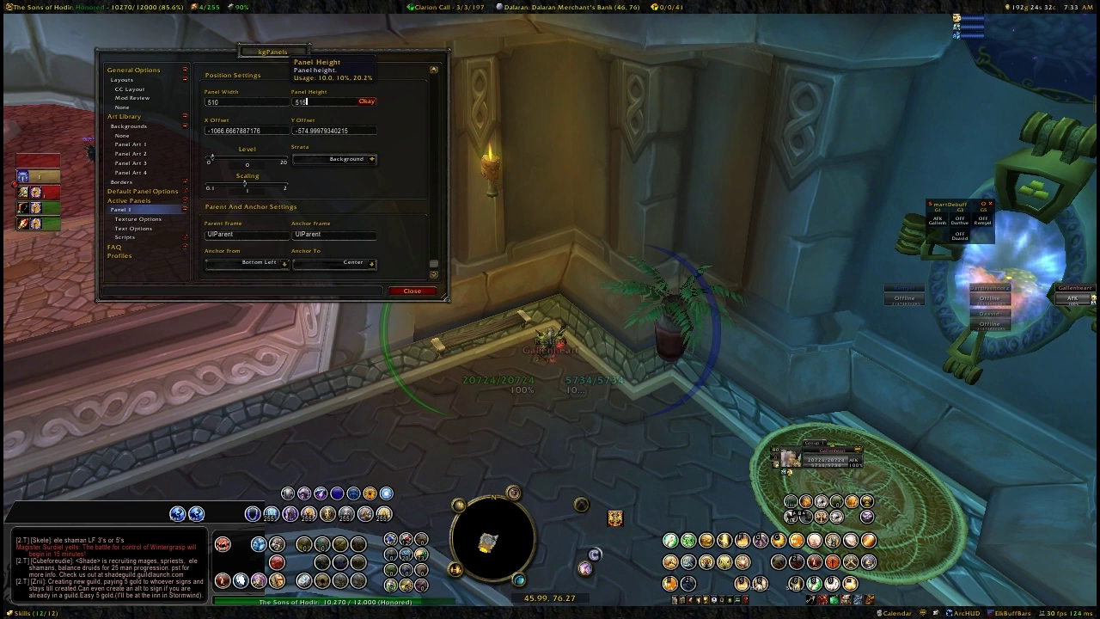
key("Return")
left_click(333, 101)
type("510")
key("Return")
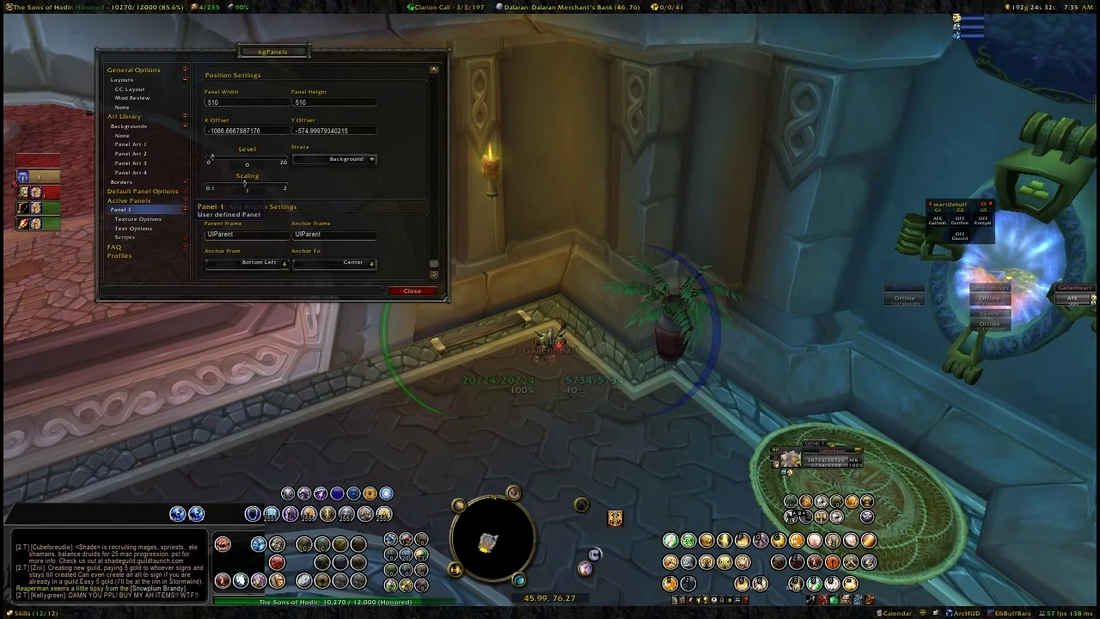
- Create a panel named Panel 2 in the active layout, and enlarge and reposition its frame over the middle of the game view
left_click(129, 200)
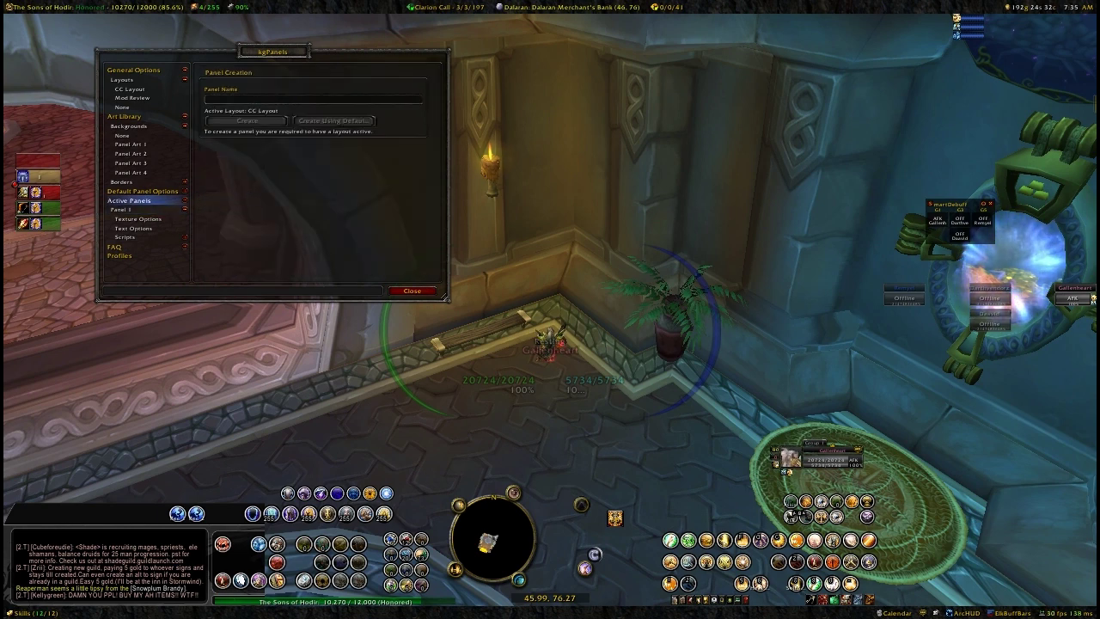
left_click(208, 99)
type("Panel 2")
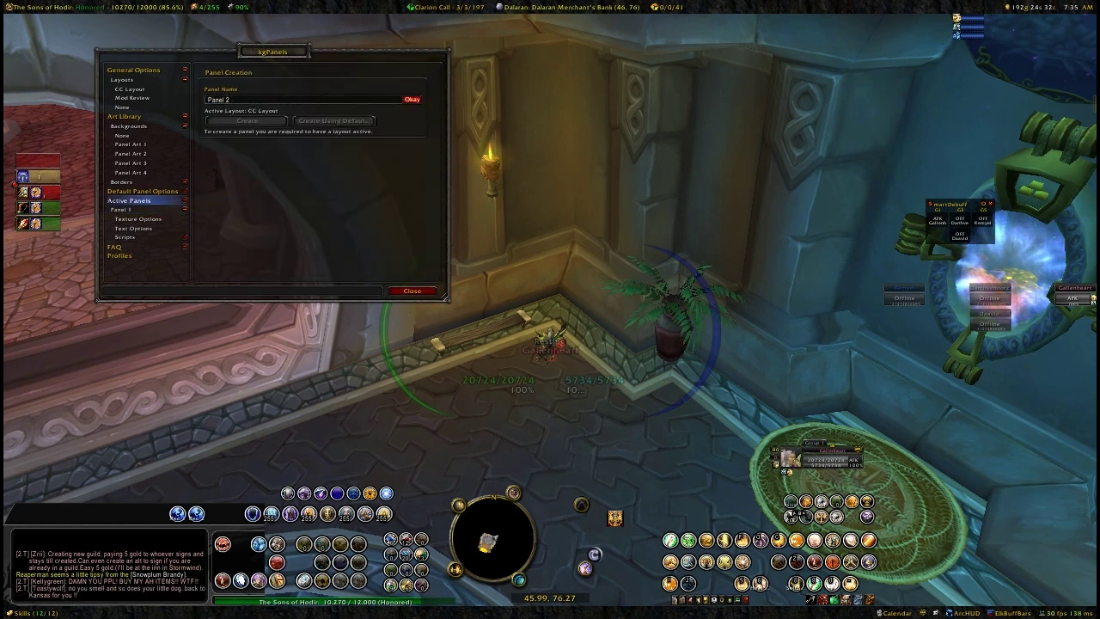
left_click(412, 99)
left_click(247, 121)
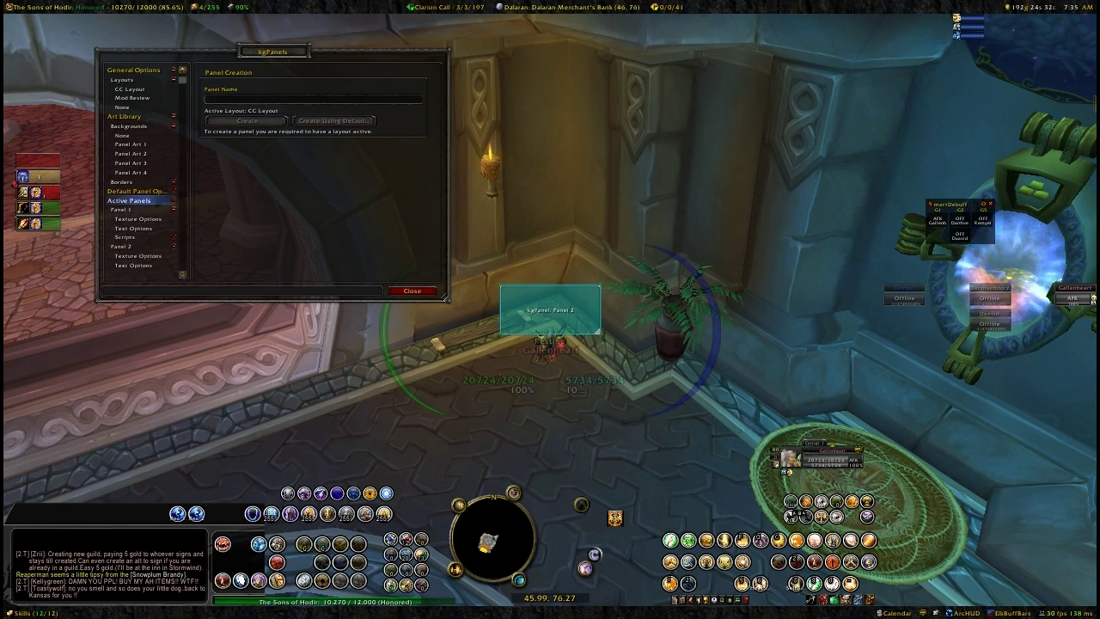
left_click_drag(596, 330, 790, 540)
left_click_drag(644, 412, 645, 250)
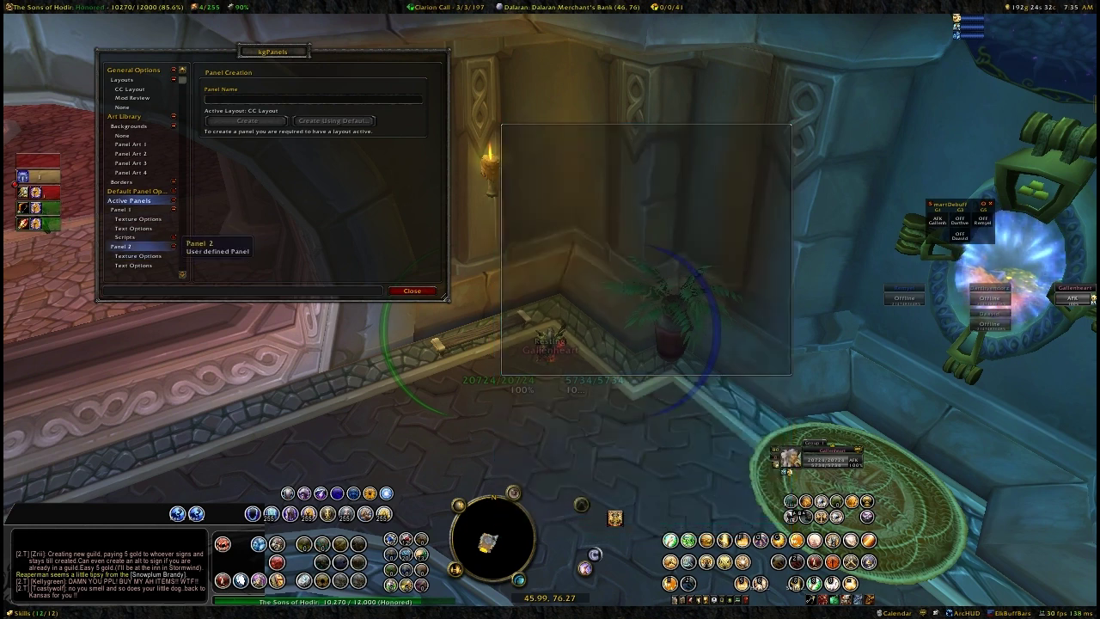
- Set the background color style of Panel 2 to None
left_click(121, 246)
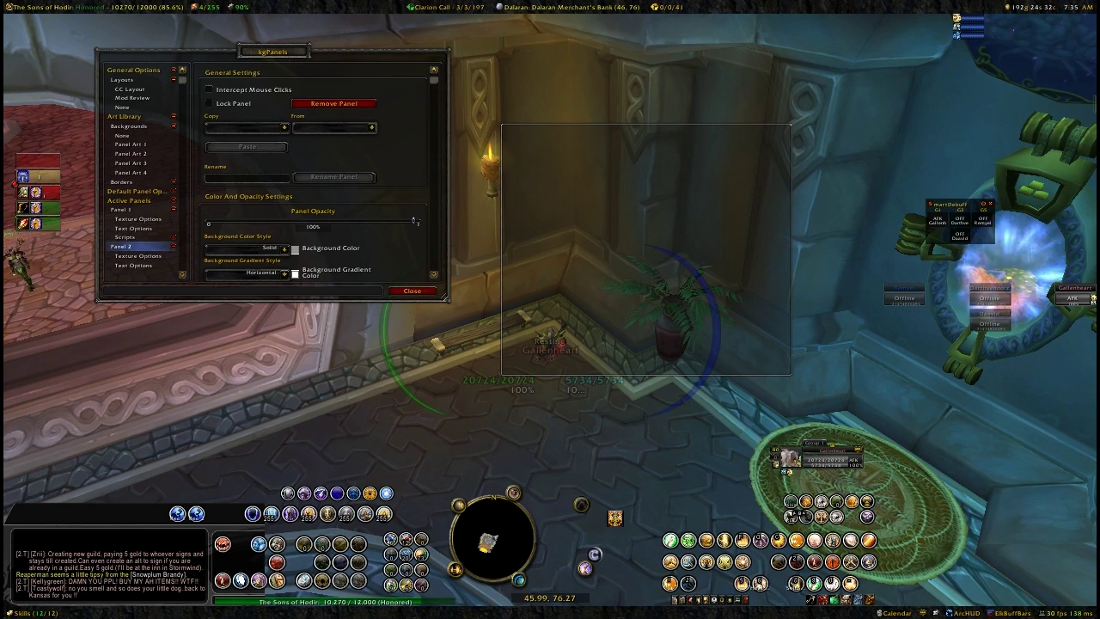
left_click(283, 249)
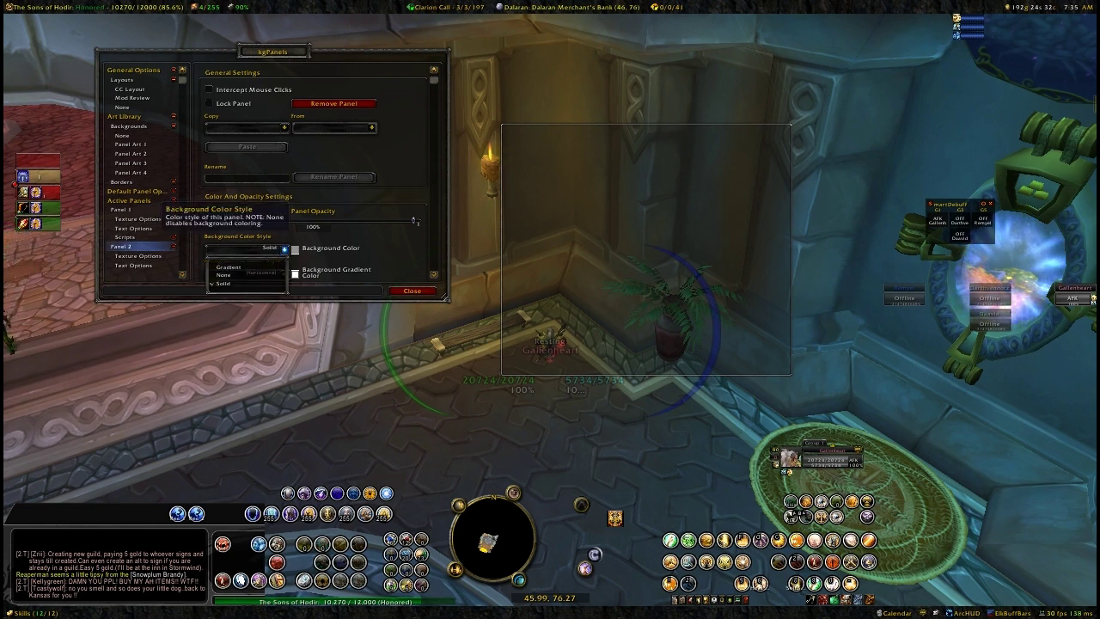
left_click(247, 274)
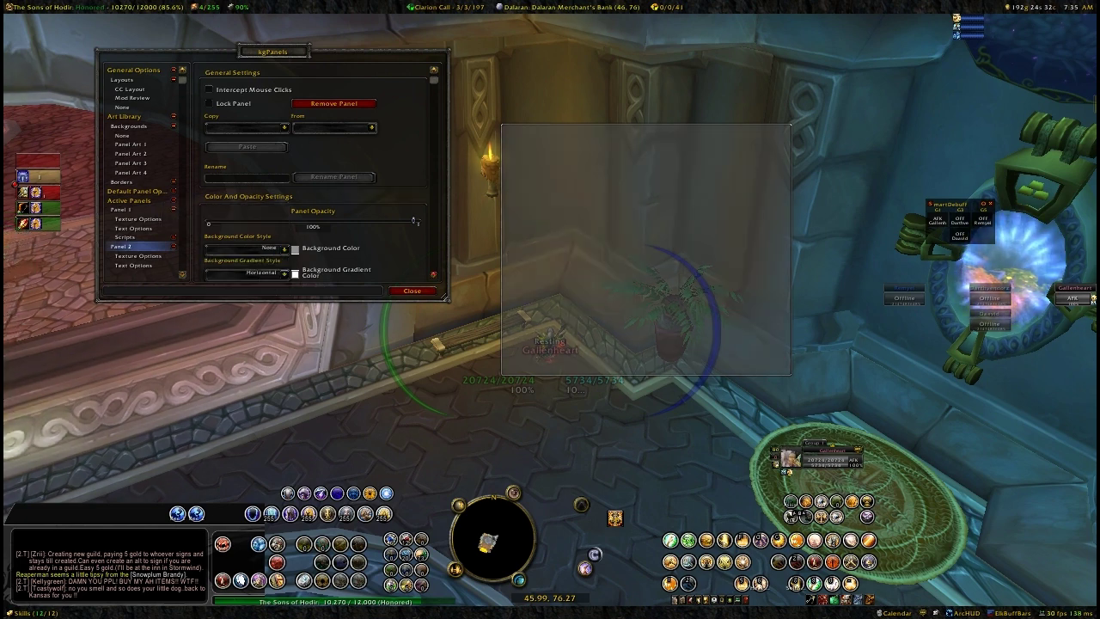
- Change the Anchor From point of Panel 2 to Bottom Left
left_click(434, 274)
left_click(434, 274)
left_click(434, 274)
left_click(434, 274)
left_click(434, 275)
left_click(434, 274)
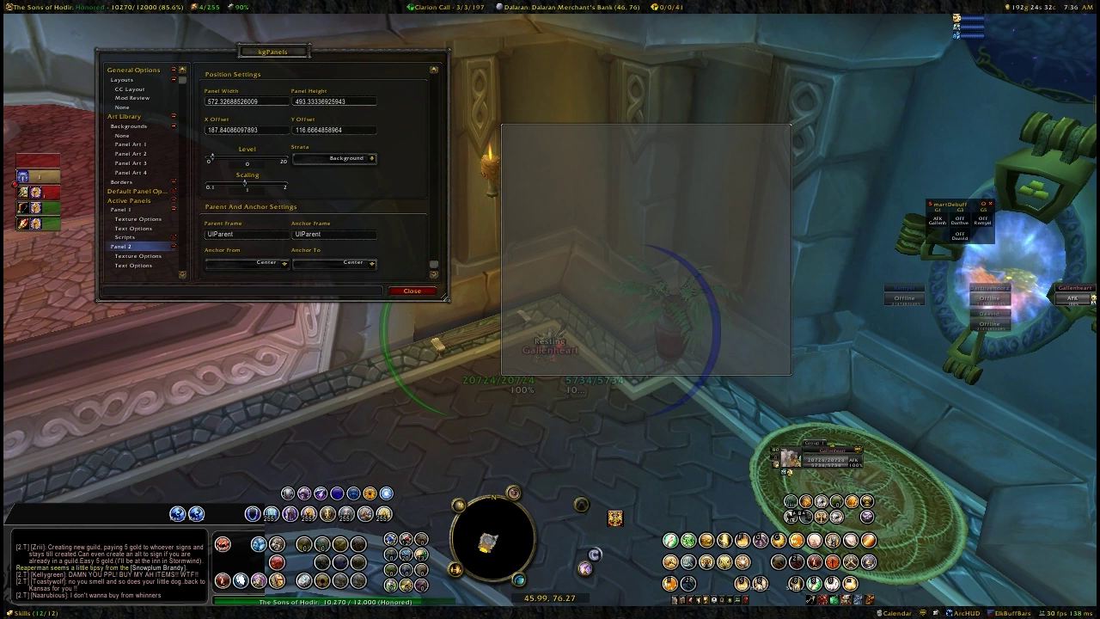
left_click(285, 263)
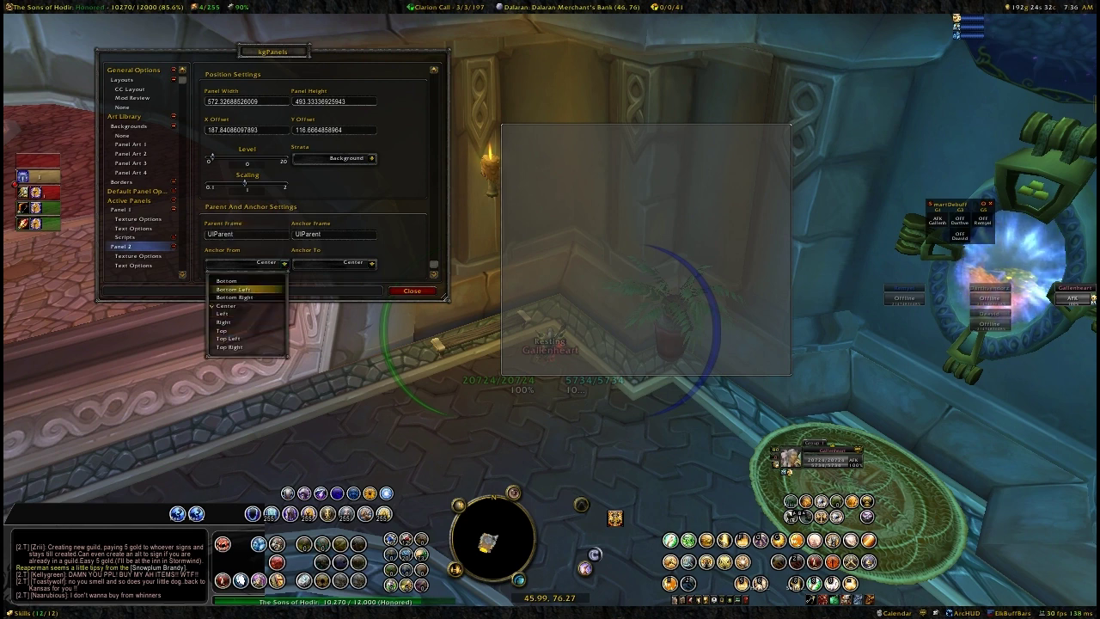
left_click(232, 289)
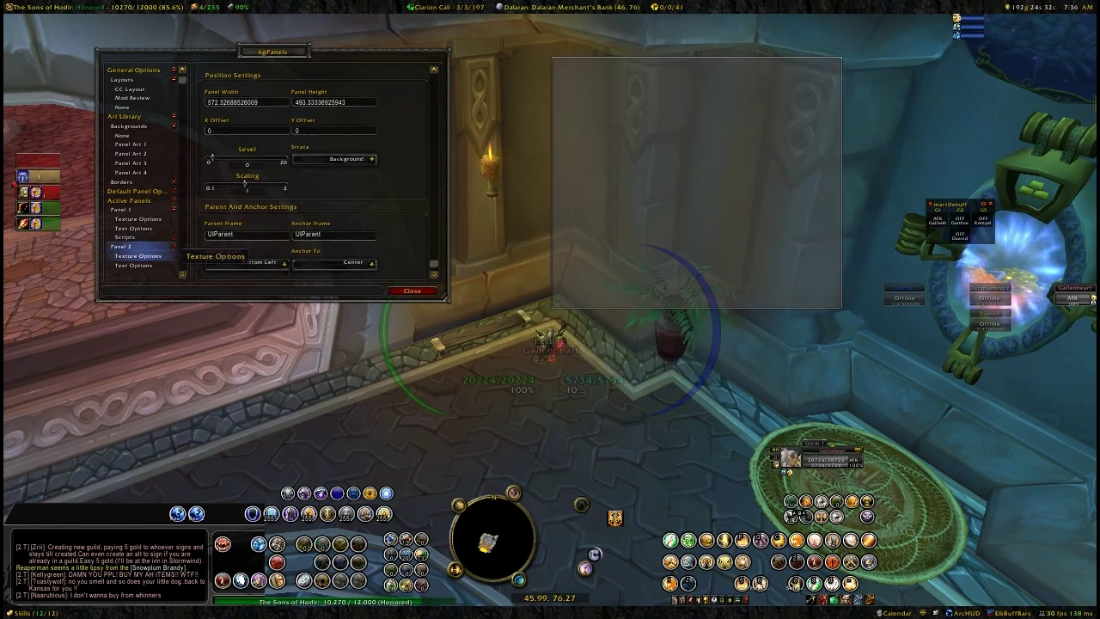
- Remove the border from Panel 2 by setting its border texture to None
scroll(319, 174, "up", 6)
scroll(284, 248, "up", 3)
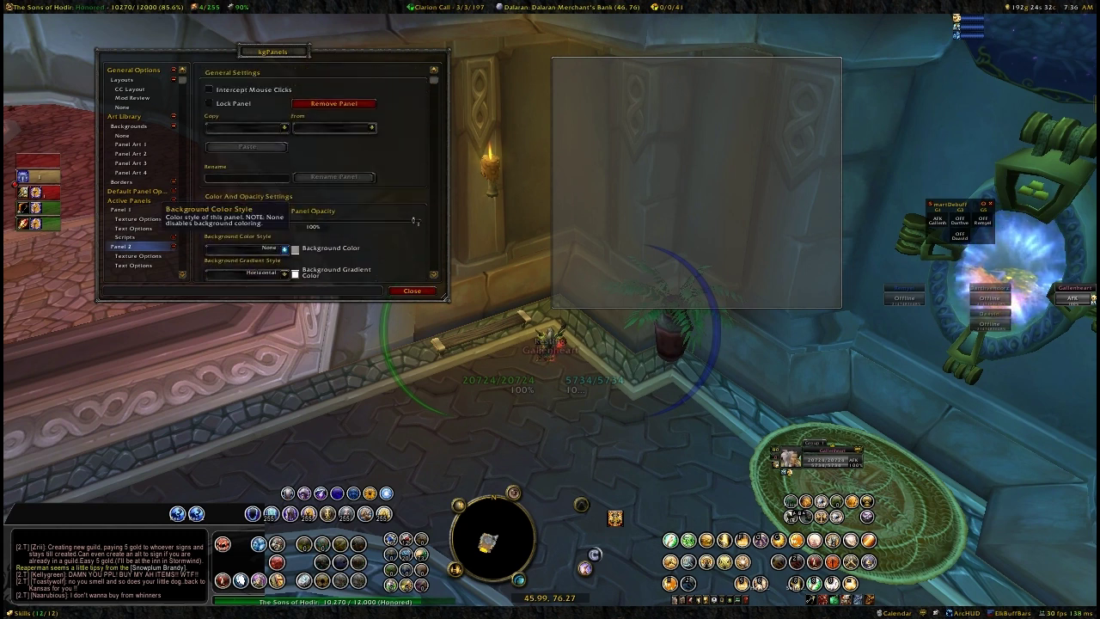
left_click(155, 255)
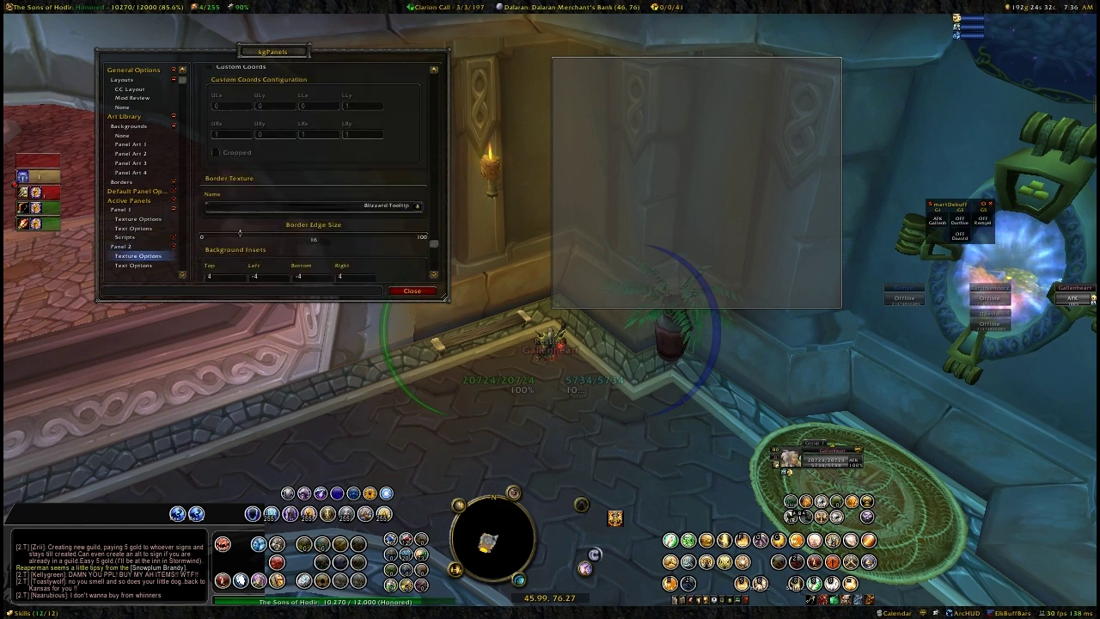
left_click(416, 206)
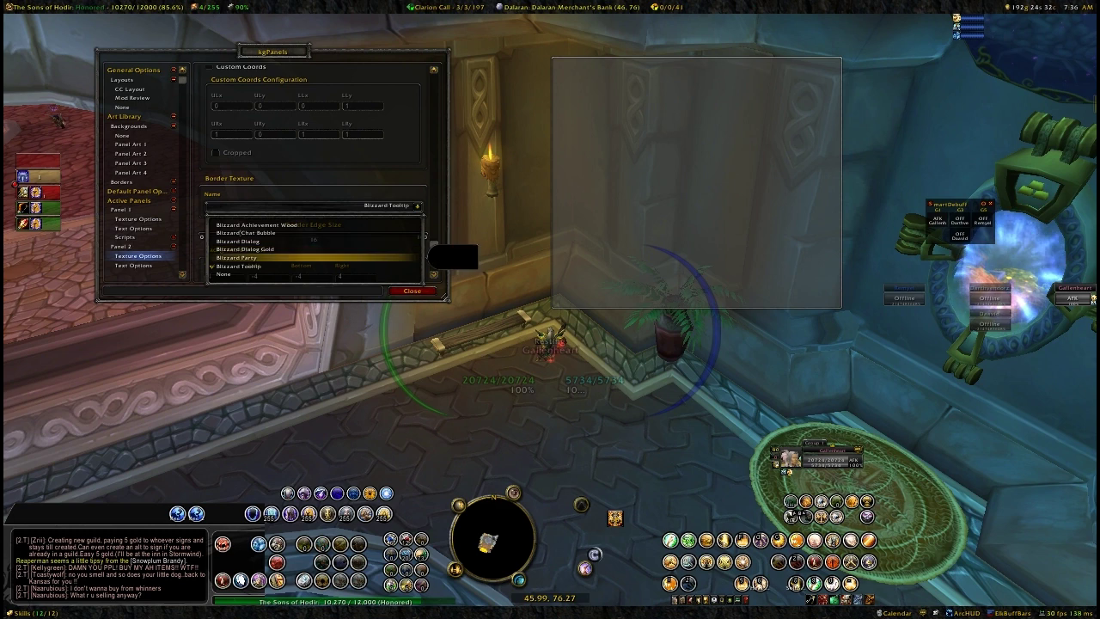
left_click(216, 274)
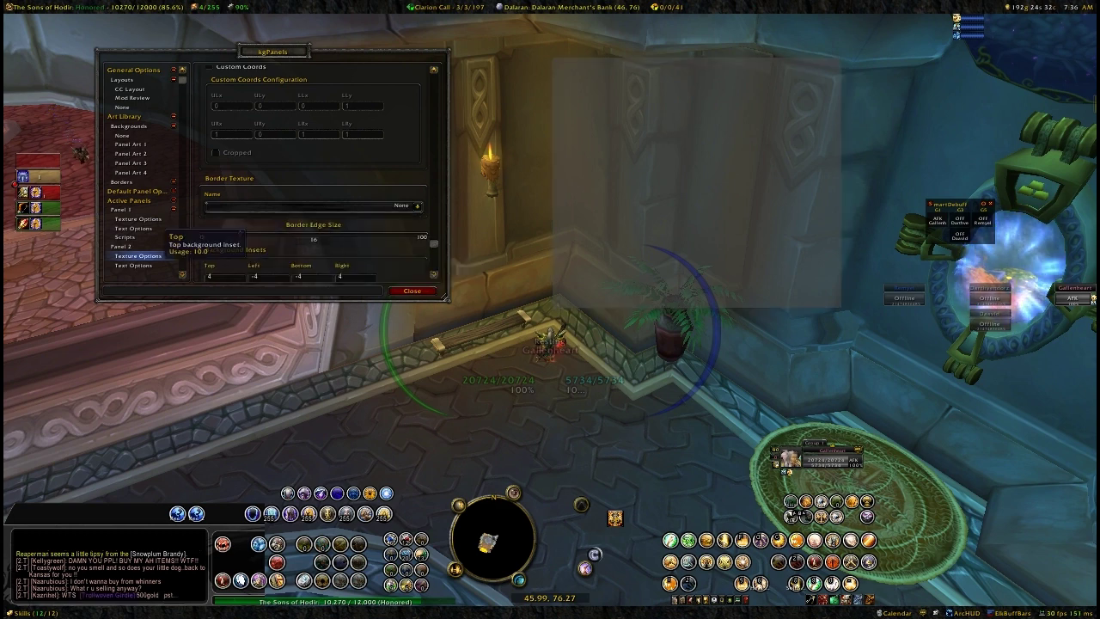
- Set the top, left, bottom and right background insets of Panel 2 to 0
double_click(211, 278)
type("0")
double_click(256, 277)
type("0")
key("Return")
double_click(299, 276)
type("0")
key("Return")
double_click(343, 277)
type("0")
key("Return")
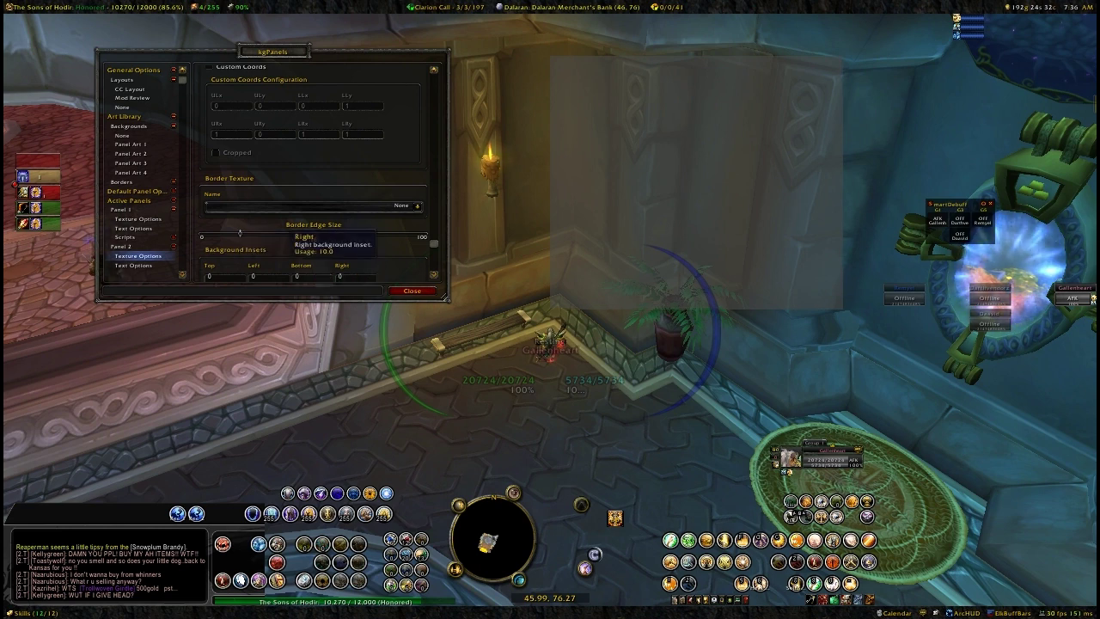
- Apply the Panel Art 2 background texture to Panel 2 and move the panel beside Panel 1, behind the action bars and minimap
left_click(138, 245)
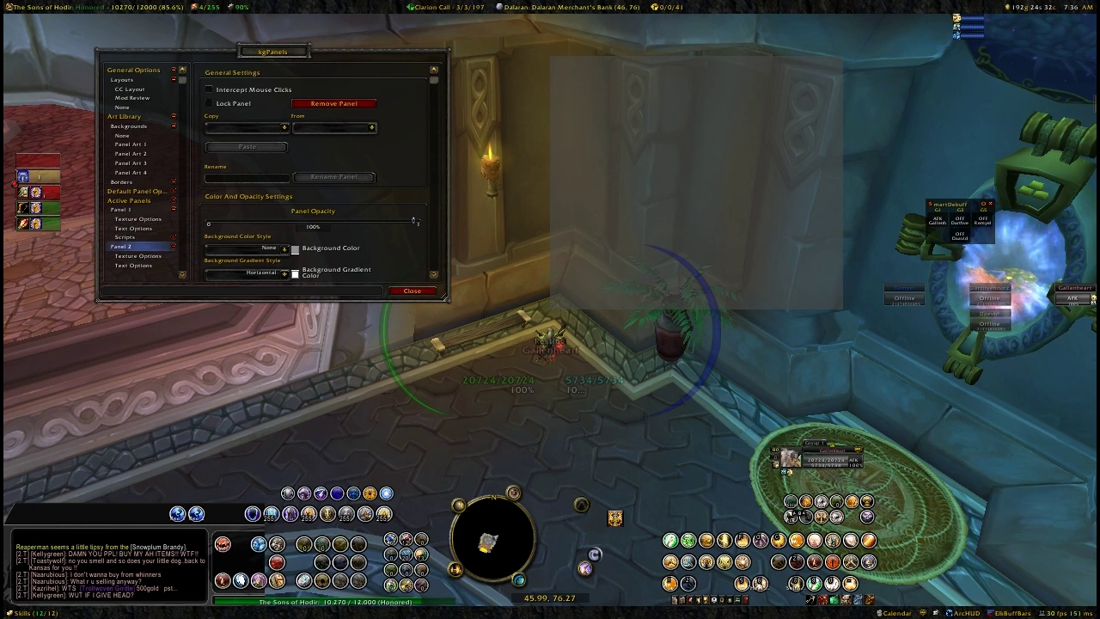
scroll(318, 172, "down", 3)
scroll(318, 172, "up", 3)
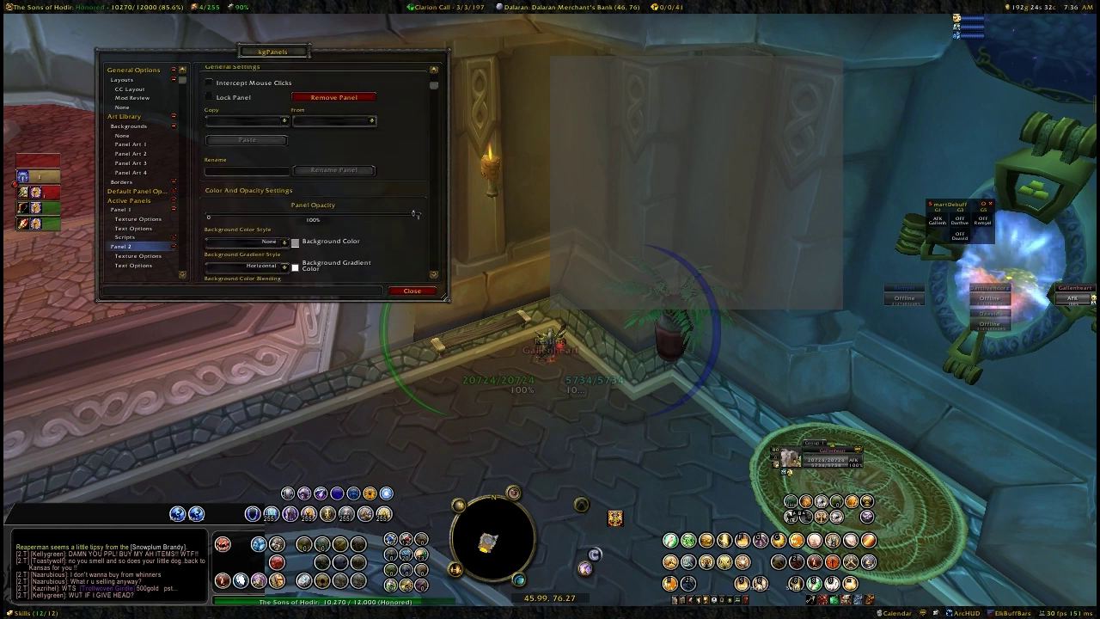
left_click(137, 256)
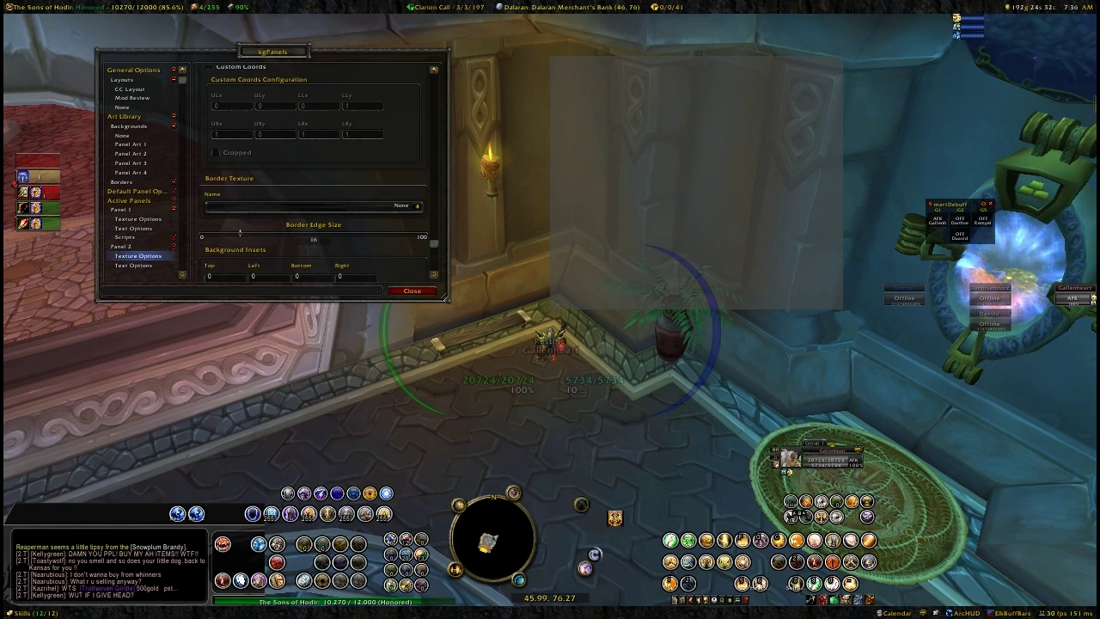
scroll(318, 172, "up", 3)
left_click(418, 99)
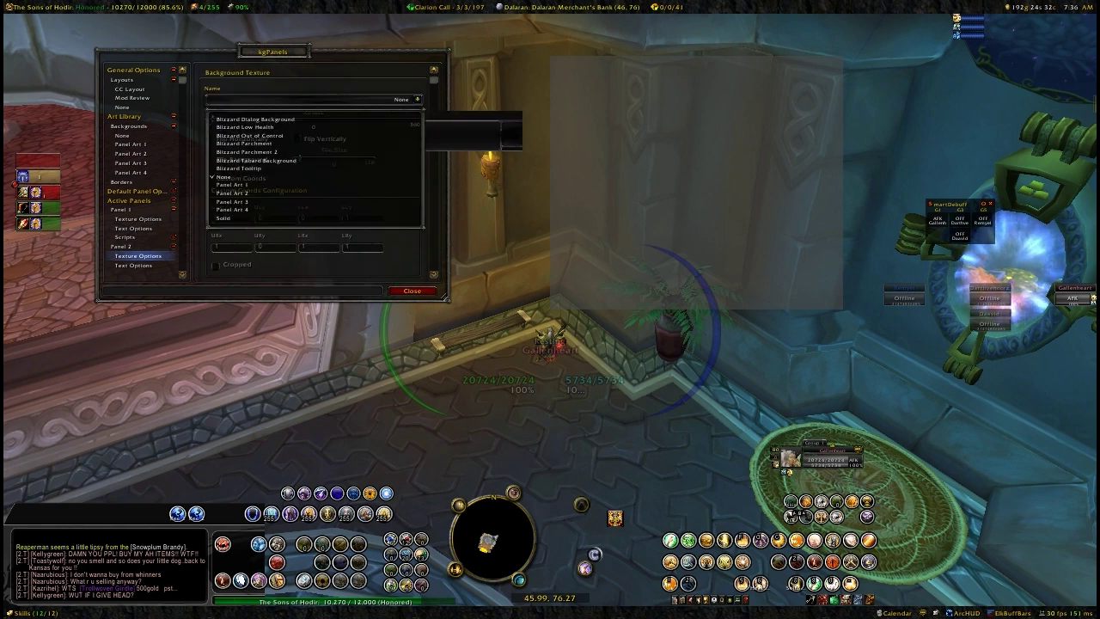
left_click(237, 193)
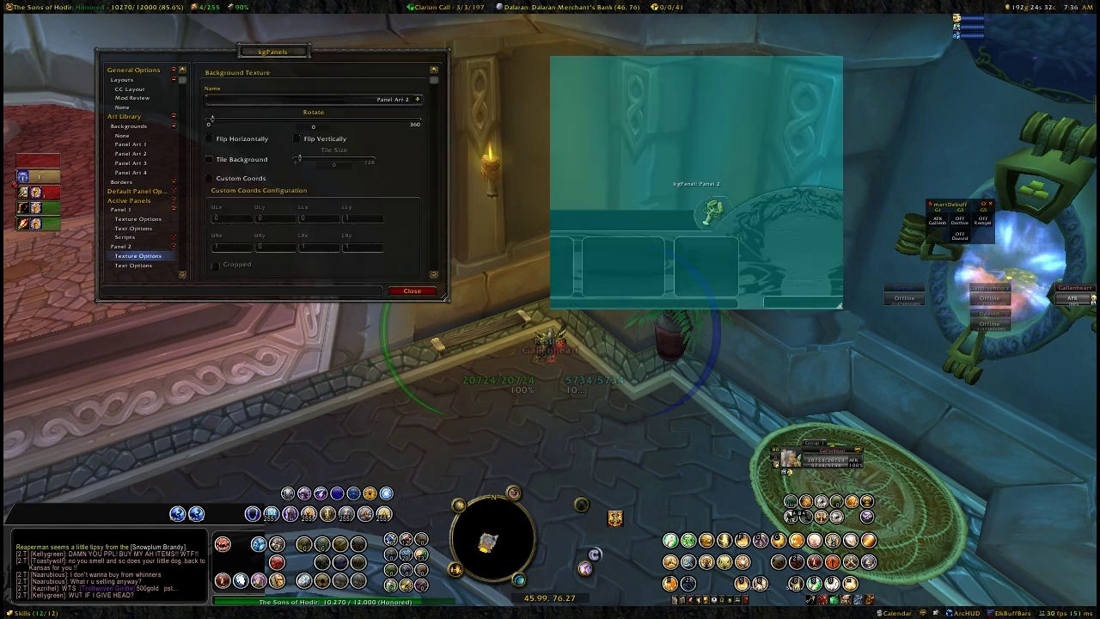
left_click_drag(713, 209, 427, 506)
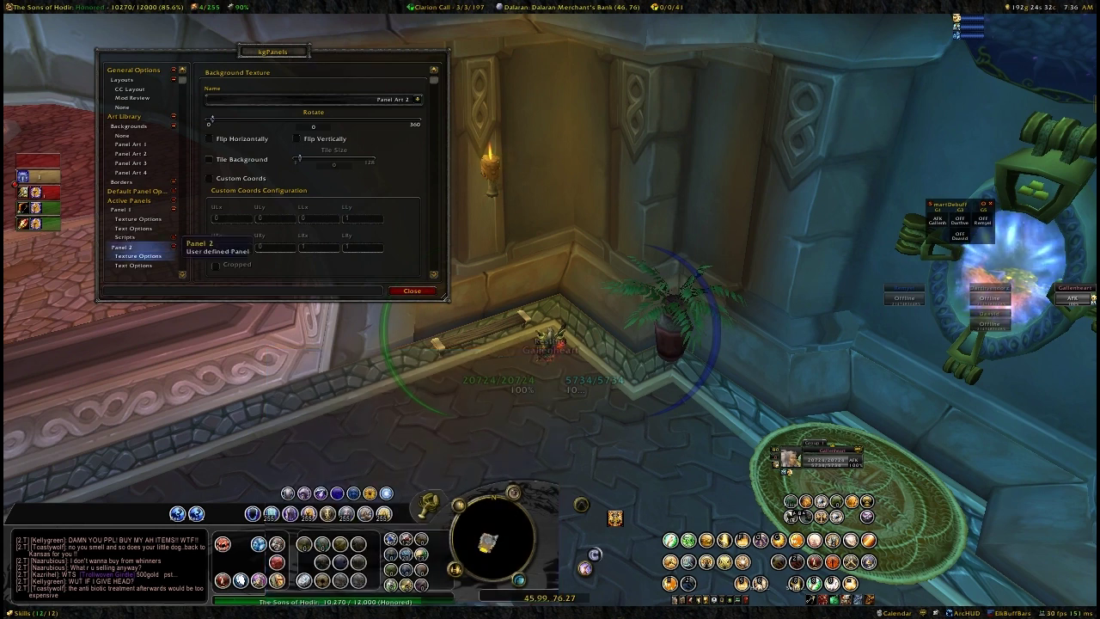
- Raise Panel 2 to the High strata and nudge it slightly lower to line up with the Panel 1 artwork
left_click(121, 246)
scroll(318, 172, "down", 4)
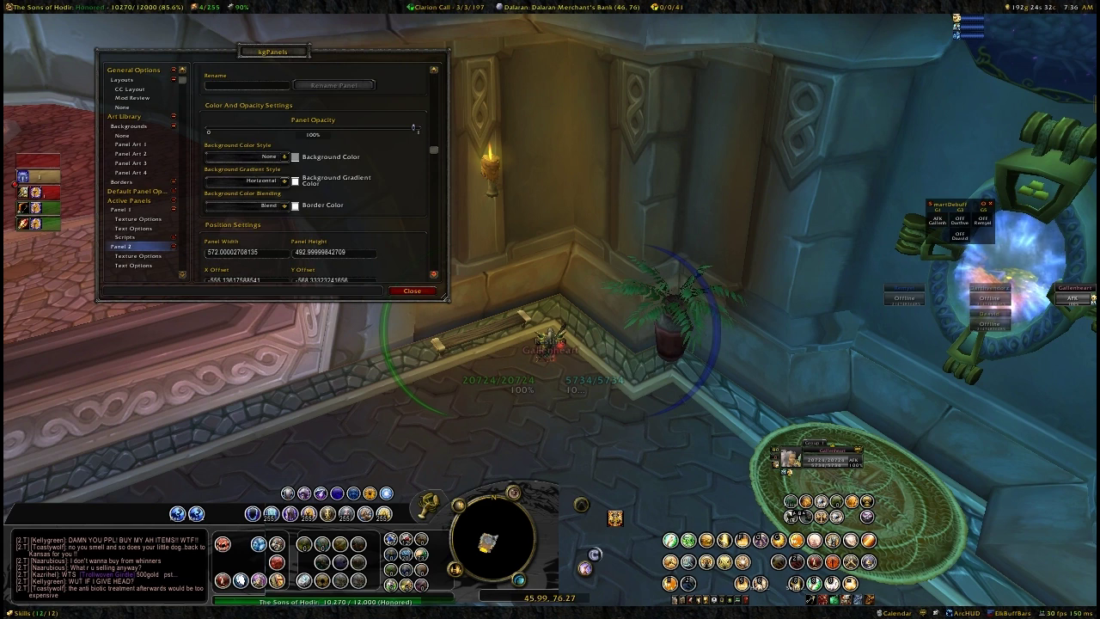
scroll(318, 172, "down", 3)
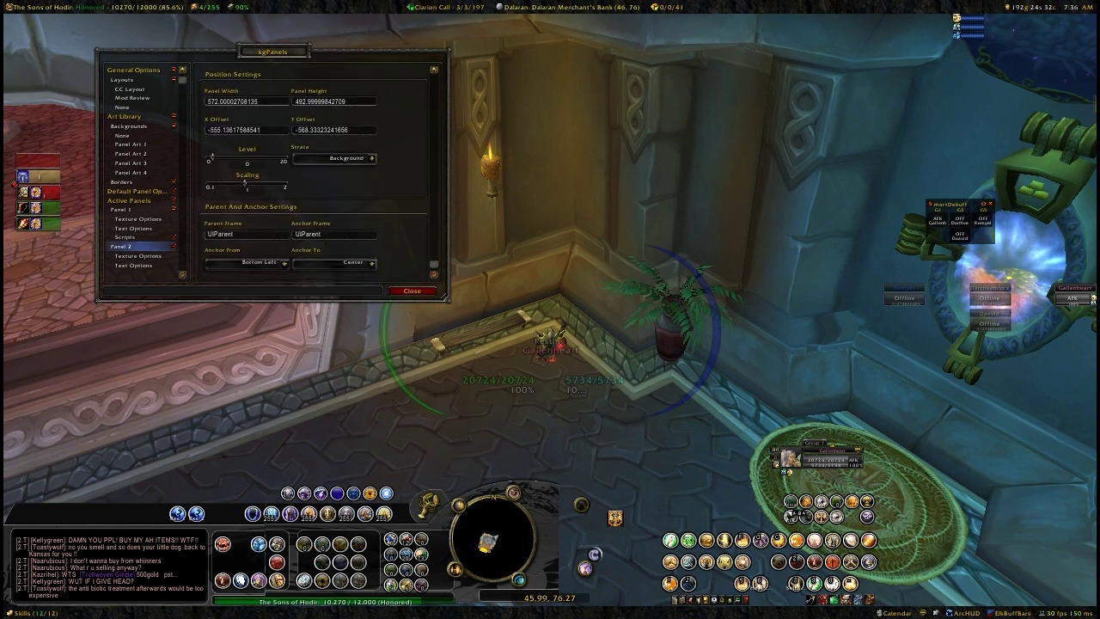
left_click(353, 158)
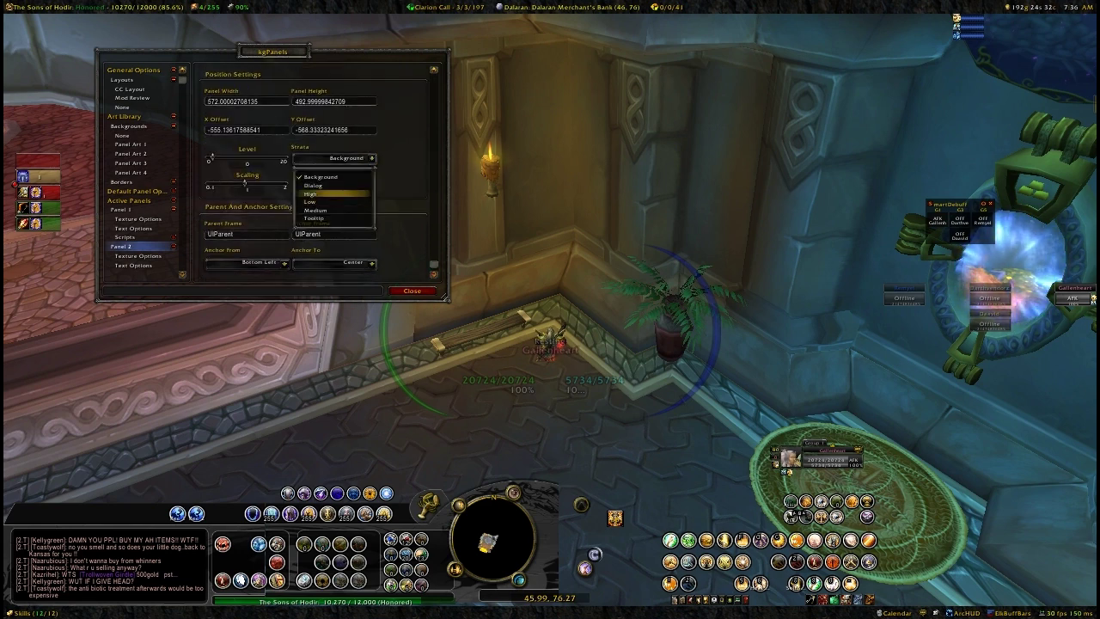
left_click(331, 193)
left_click_drag(432, 501, 427, 509)
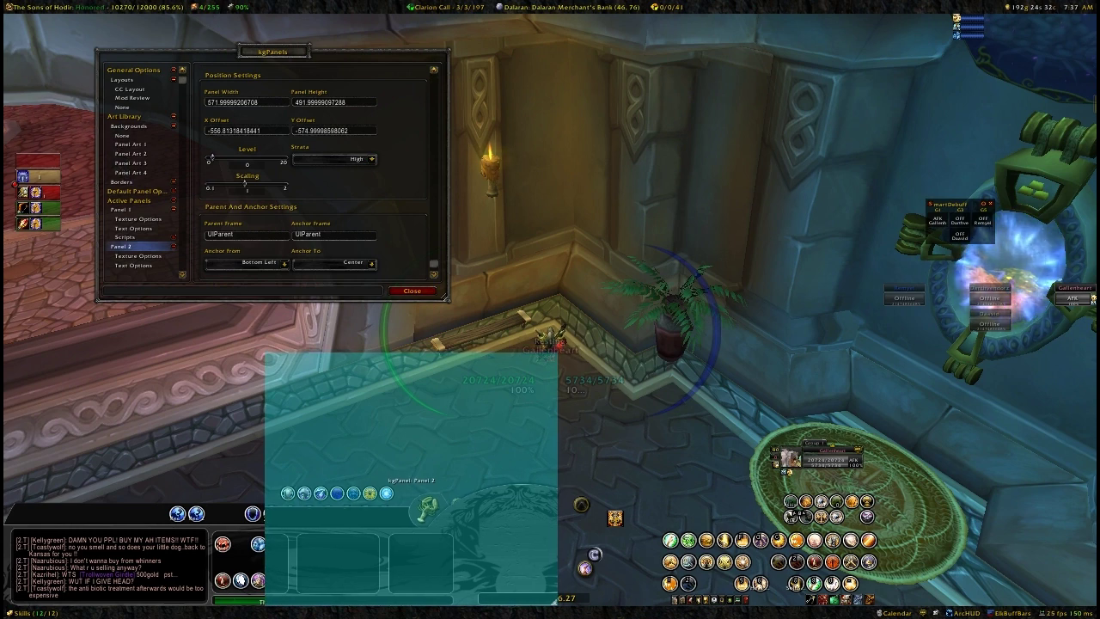
left_click(427, 507)
left_click(427, 507)
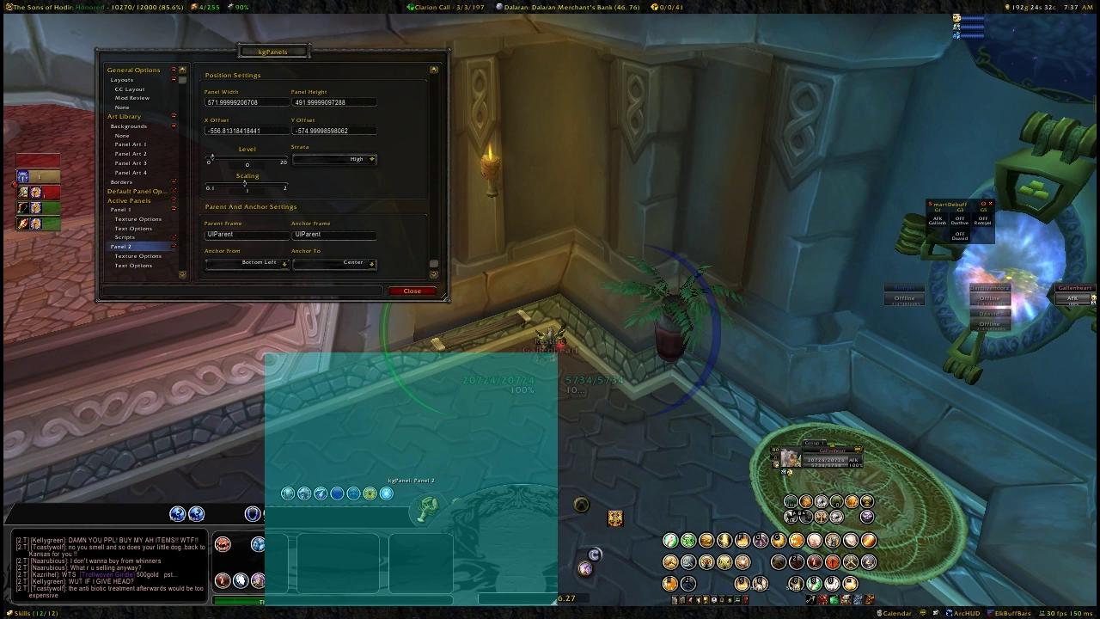
left_click(427, 507)
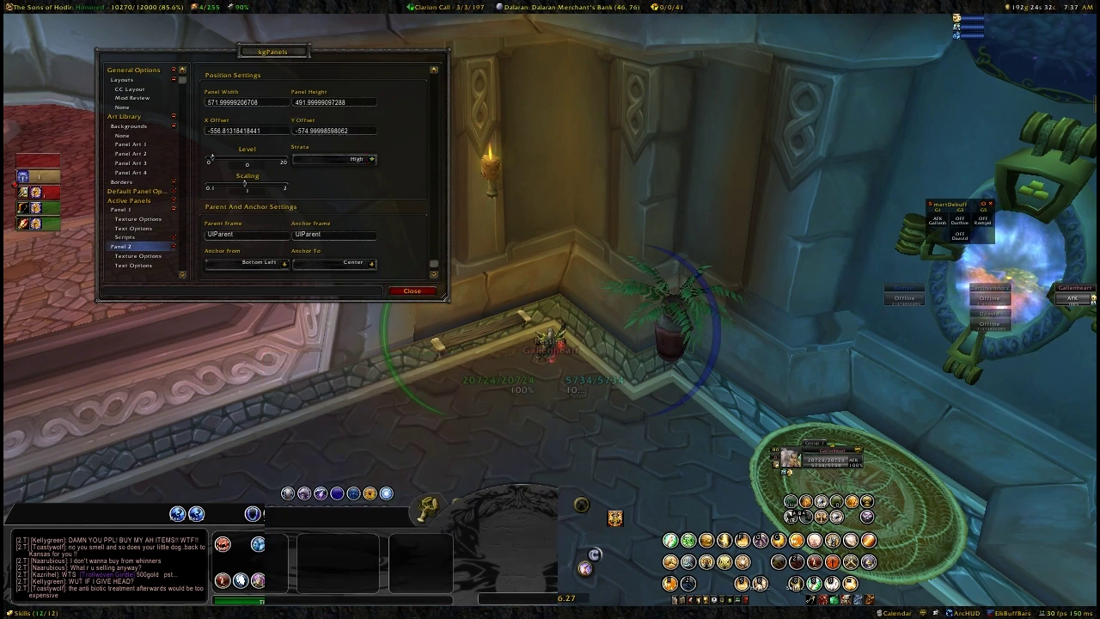
- Set the strata of Panel 2 back to Background
left_click(372, 159)
left_click(340, 199)
left_click(371, 159)
left_click(335, 172)
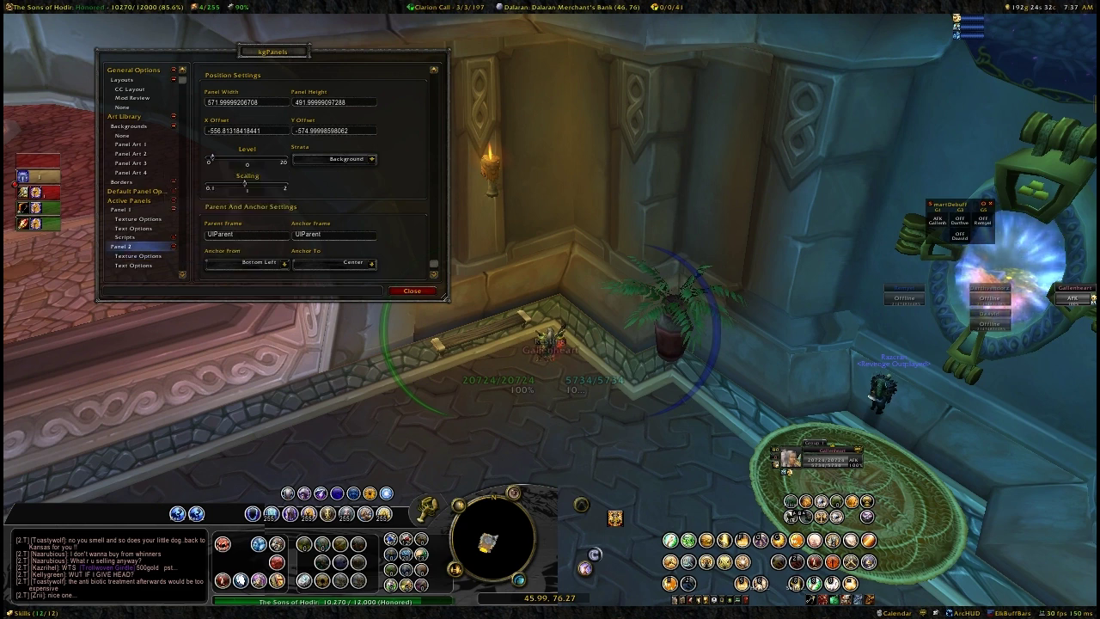
- Check the size of Panel 1 and set both the width and height of Panel 2 to 510 to match
left_click(258, 102)
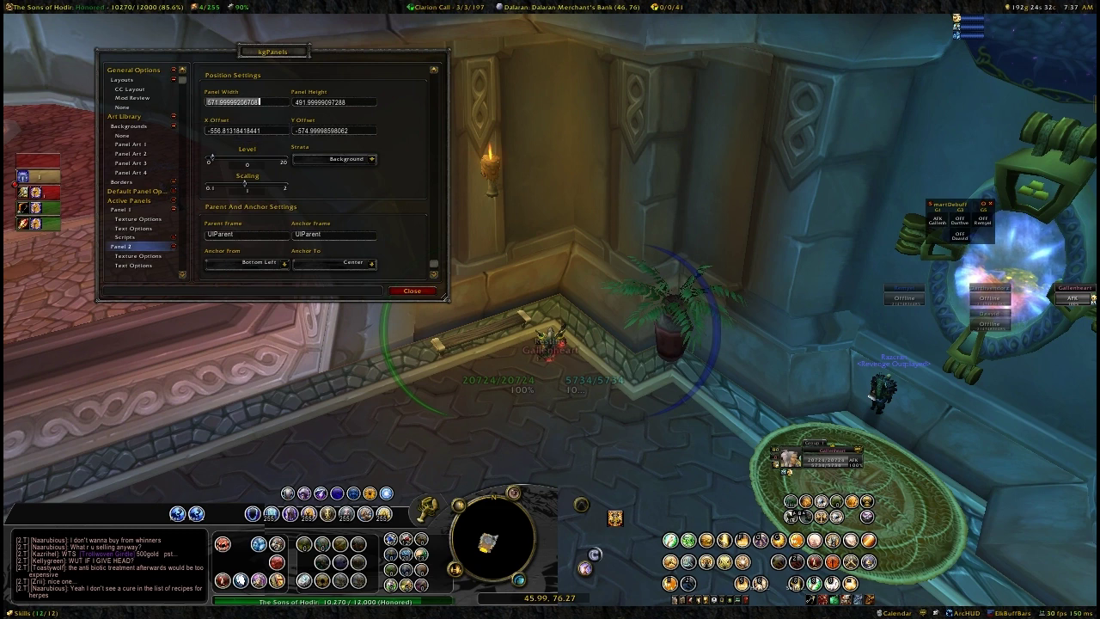
left_click(125, 209)
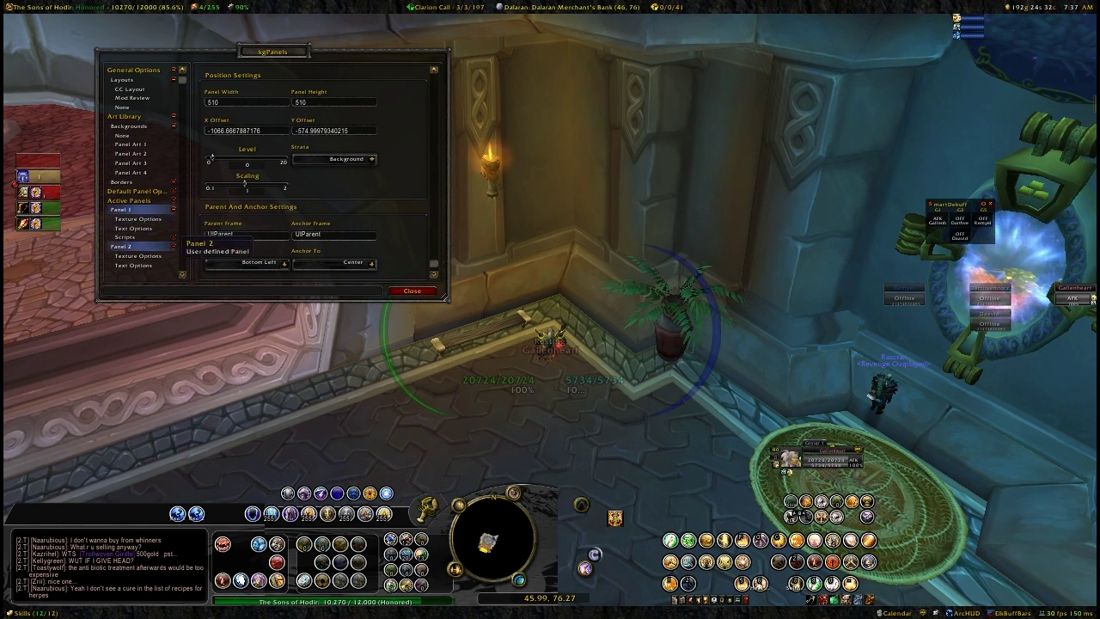
left_click(120, 246)
left_click(245, 103)
type("510")
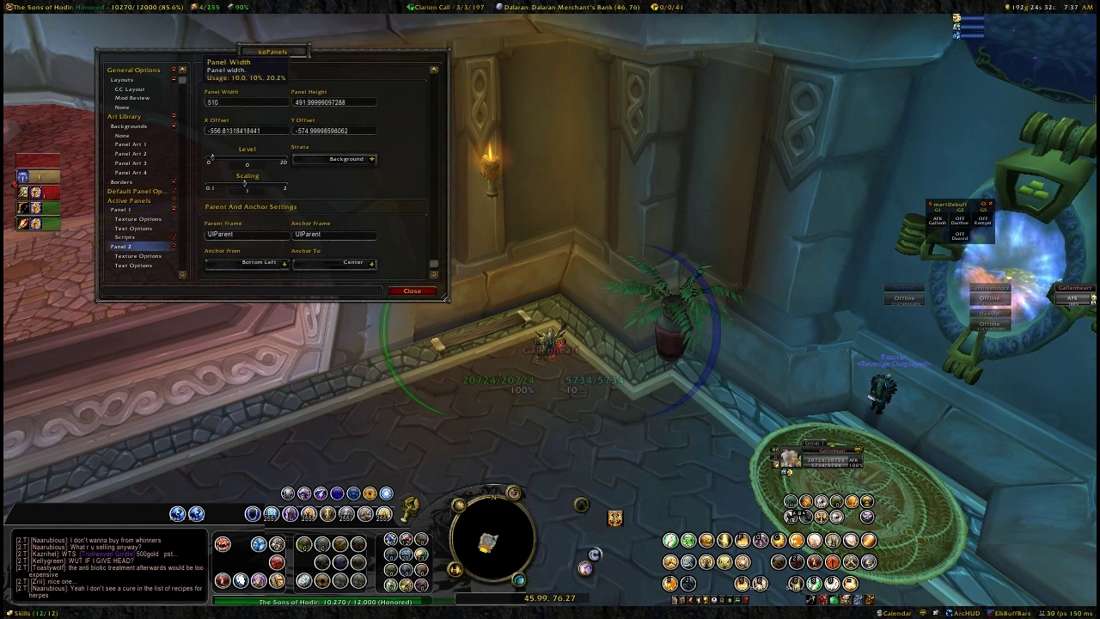
left_click(311, 101)
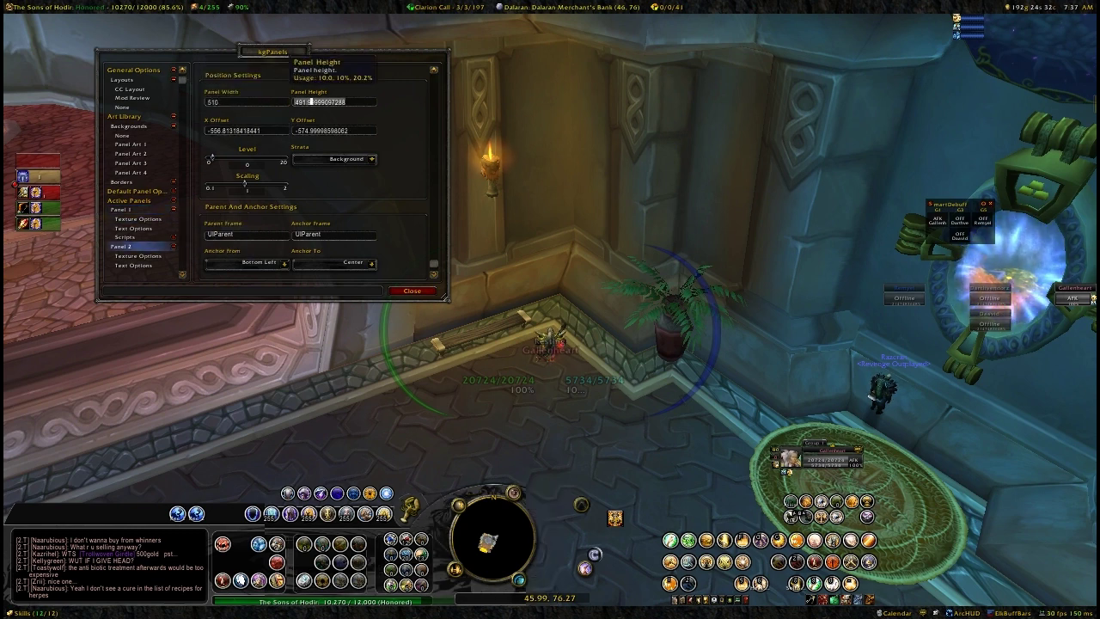
type("510")
key("Return")
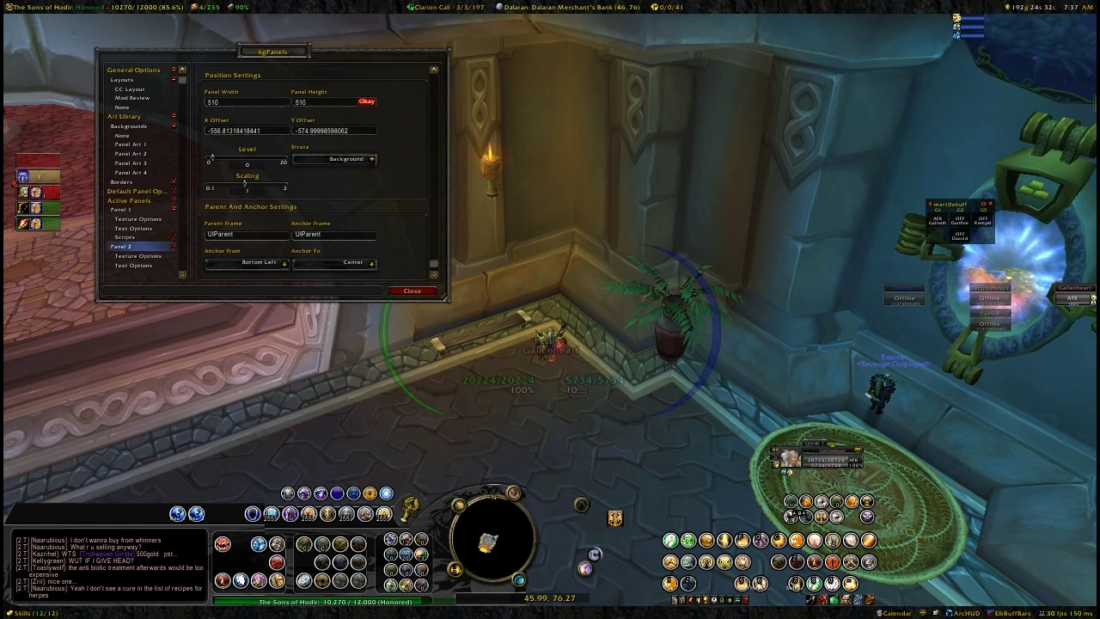